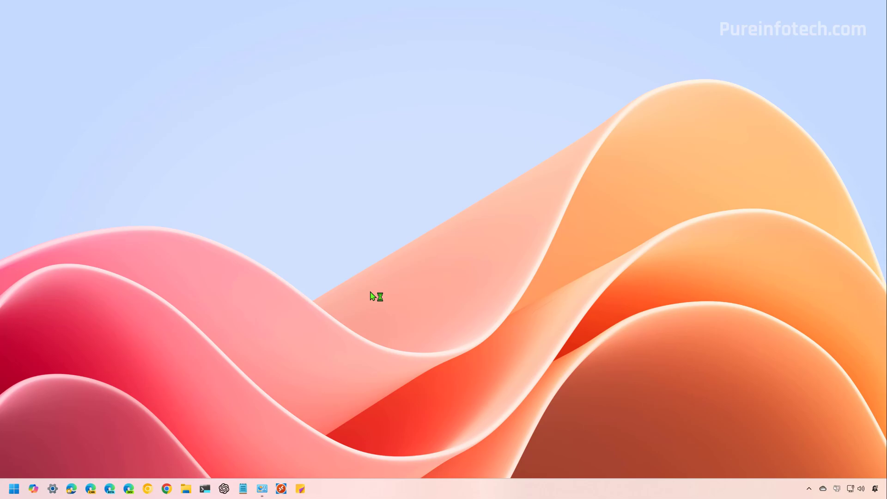
- Launch Settings from Start search and go to System > Storage > Cleanup recommendations
{"action": "key", "text": "super"}
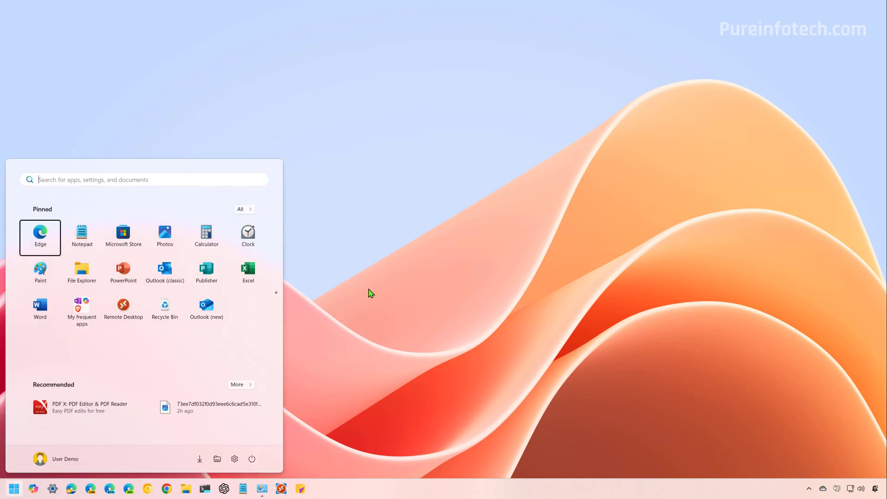
{"action": "type", "text": "settings"}
{"action": "key", "text": "Return"}
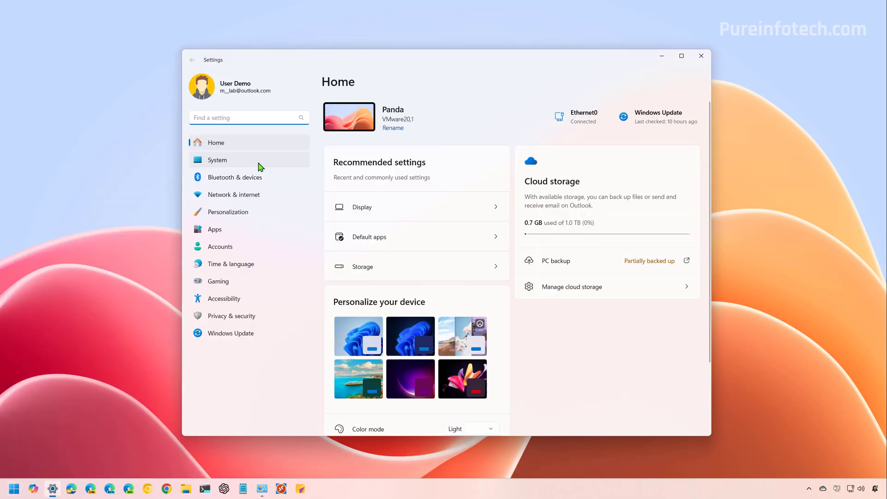
{"action": "left_click", "coordinate": [253, 164]}
{"action": "left_click", "coordinate": [390, 321]}
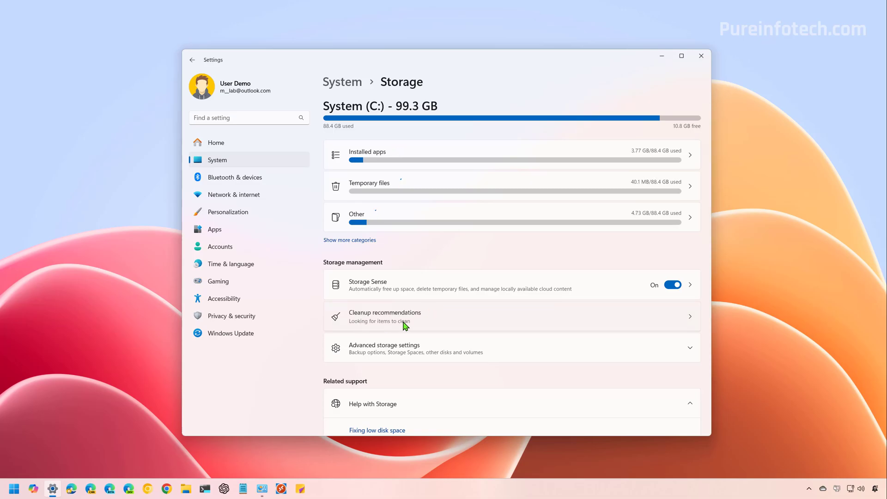
{"action": "left_click", "coordinate": [404, 324]}
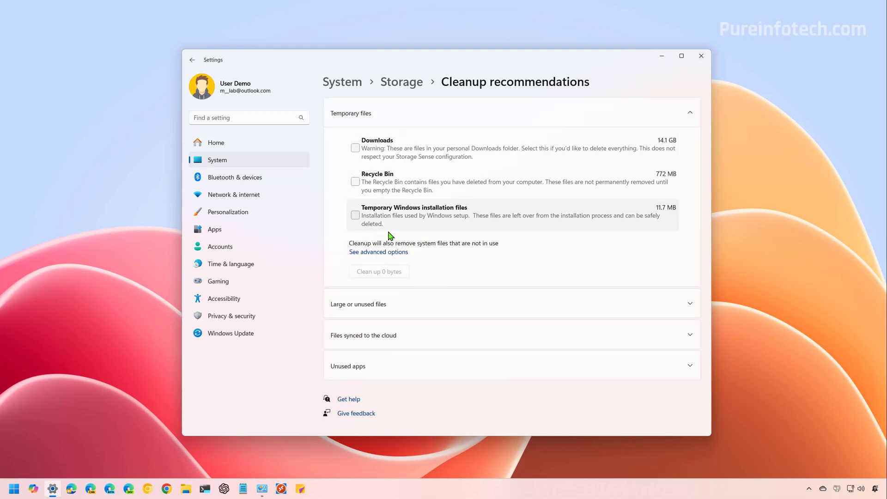
- Leave only Temporary Windows installation files (11.7 MB) checked, with Downloads and Recycle Bin unchecked
{"action": "left_click", "coordinate": [355, 215]}
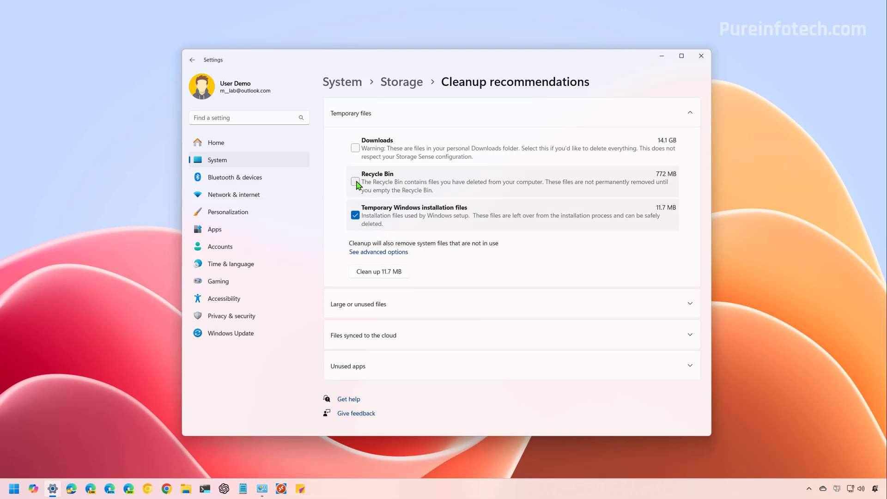
{"action": "left_click", "coordinate": [356, 182]}
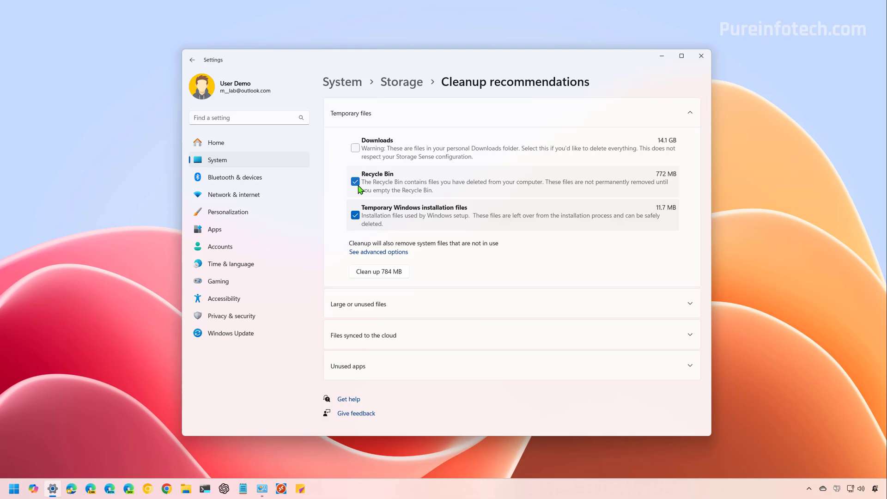
{"action": "left_click", "coordinate": [356, 148]}
{"action": "left_click", "coordinate": [354, 148]}
{"action": "left_click", "coordinate": [354, 182]}
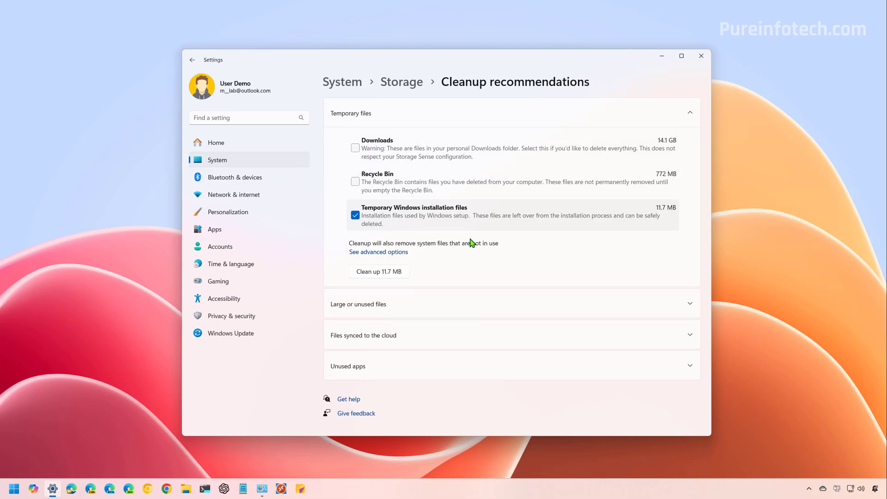
- Confirm permanently deleting the 11.7 MB of temporary Windows installation files
{"action": "left_click", "coordinate": [386, 274]}
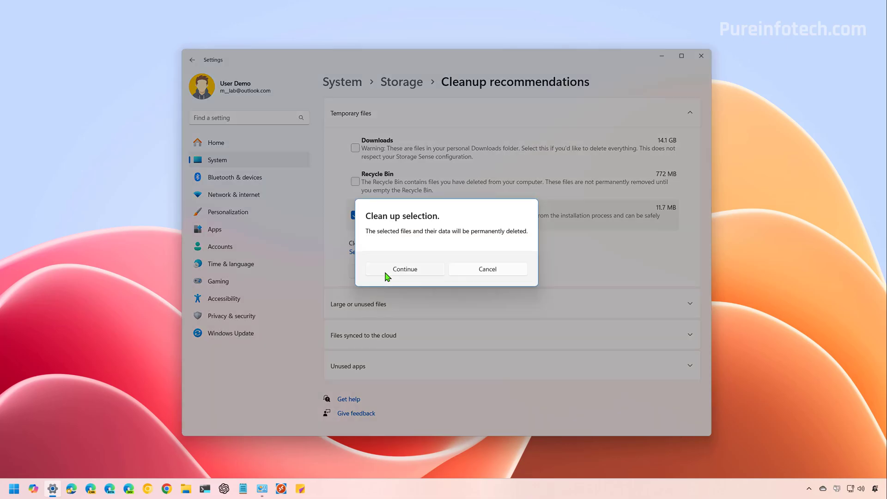
{"action": "left_click", "coordinate": [386, 272]}
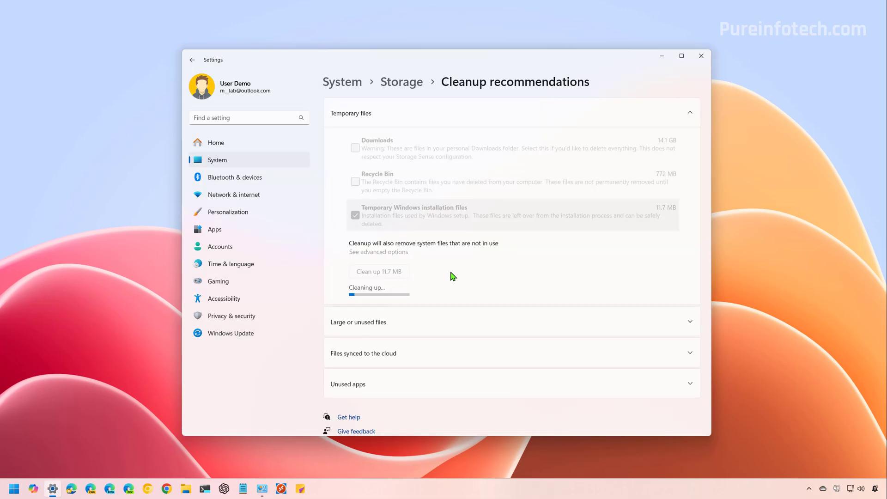
{"action": "left_click", "coordinate": [487, 104]}
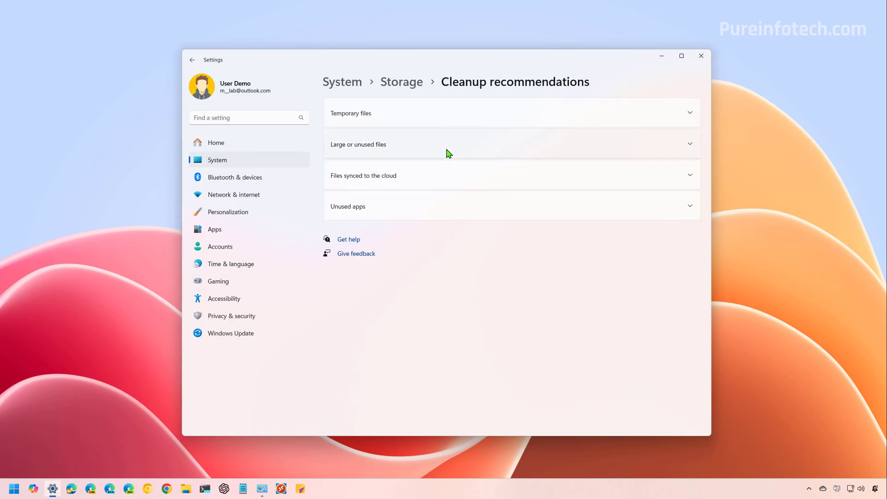
- Expand Large or unused files, Files synced to the cloud and Unused apps to check for recommendations
{"action": "left_click", "coordinate": [356, 147]}
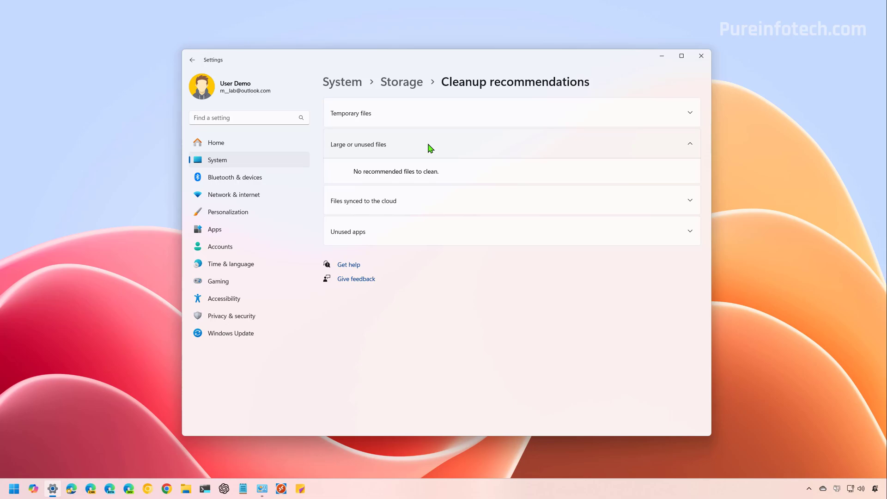
{"action": "left_click", "coordinate": [430, 148]}
{"action": "left_click", "coordinate": [441, 179]}
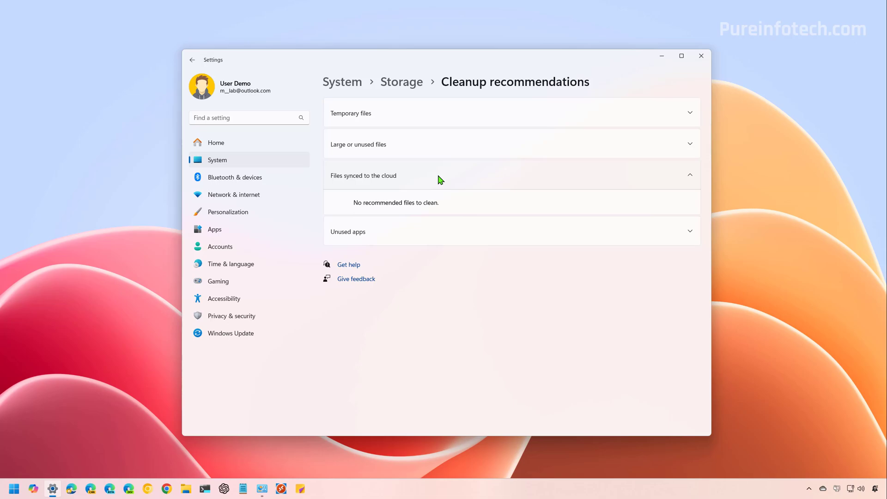
{"action": "left_click", "coordinate": [440, 180]}
{"action": "left_click", "coordinate": [420, 204]}
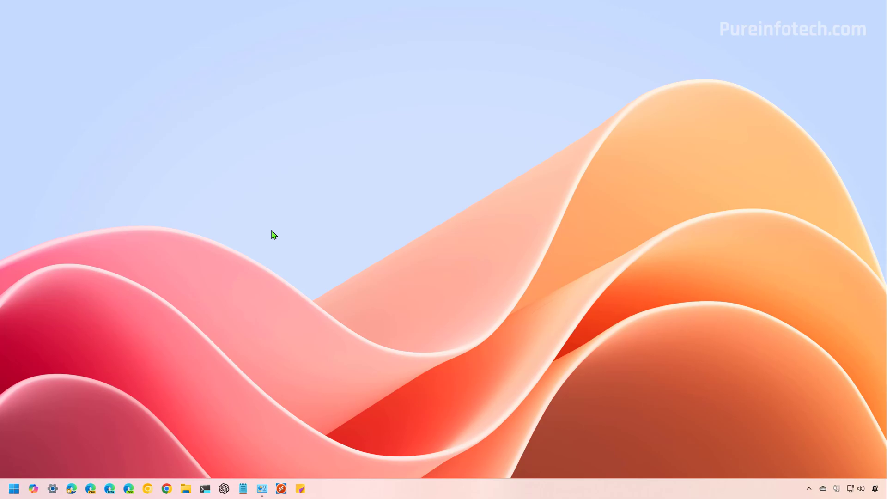
- Reopen Settings from Start search and go to System > Storage > Temporary files
{"action": "key", "text": "super"}
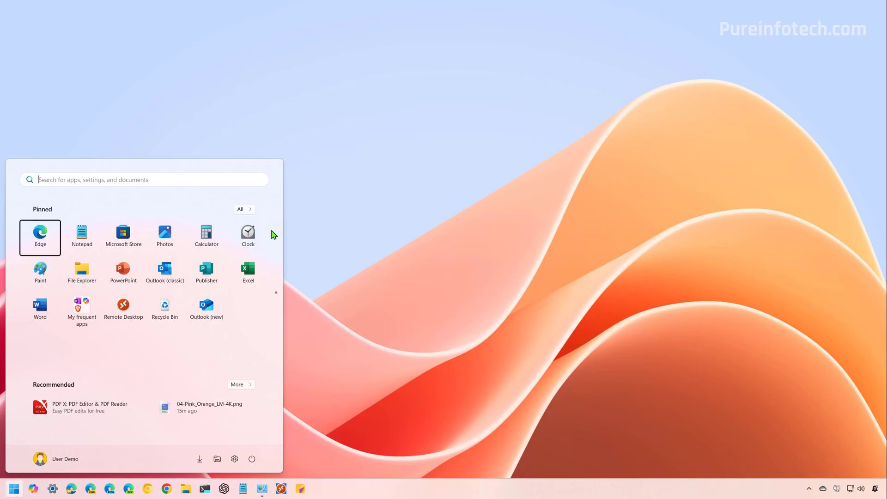
{"action": "type", "text": "settings"}
{"action": "left_click", "coordinate": [84, 251]}
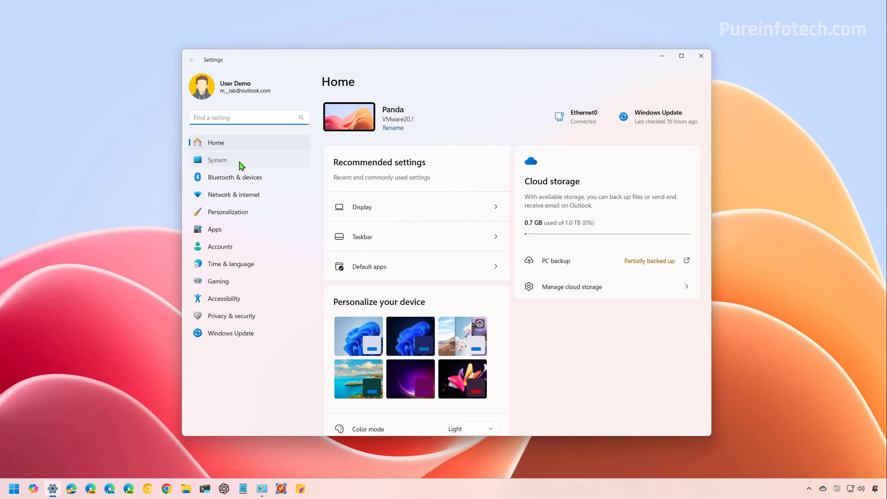
{"action": "left_click", "coordinate": [241, 166]}
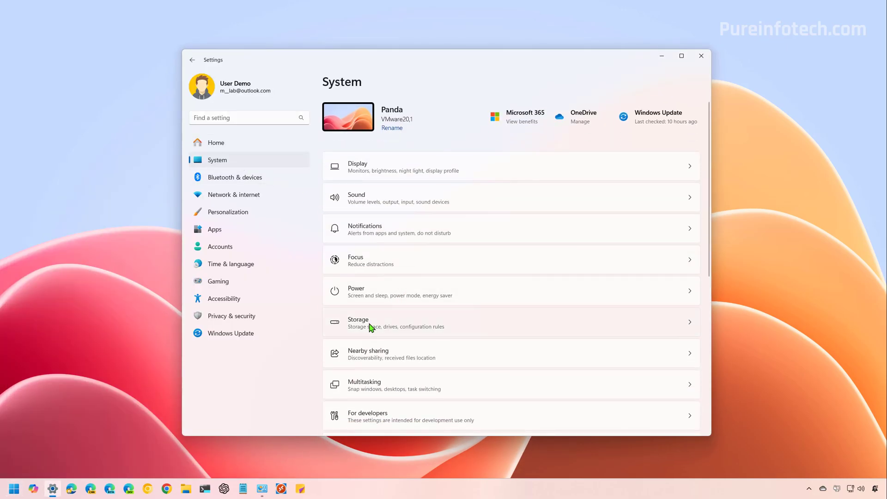
{"action": "left_click", "coordinate": [369, 323]}
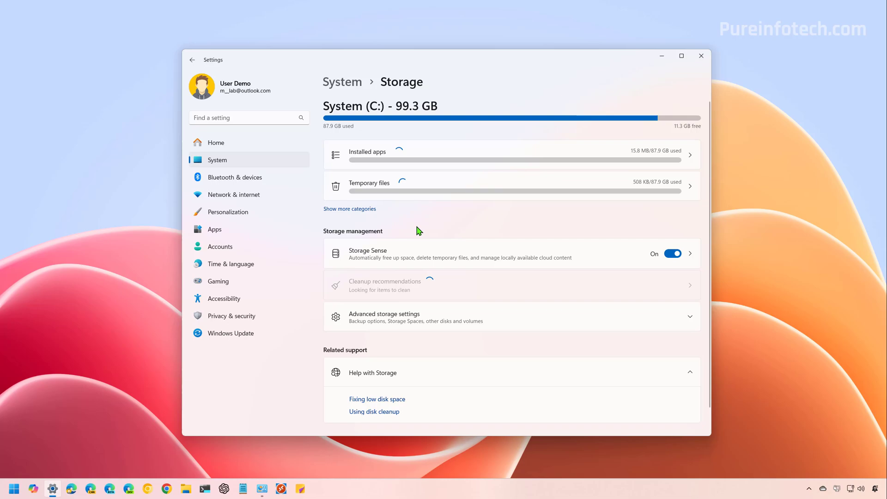
{"action": "left_click", "coordinate": [372, 187]}
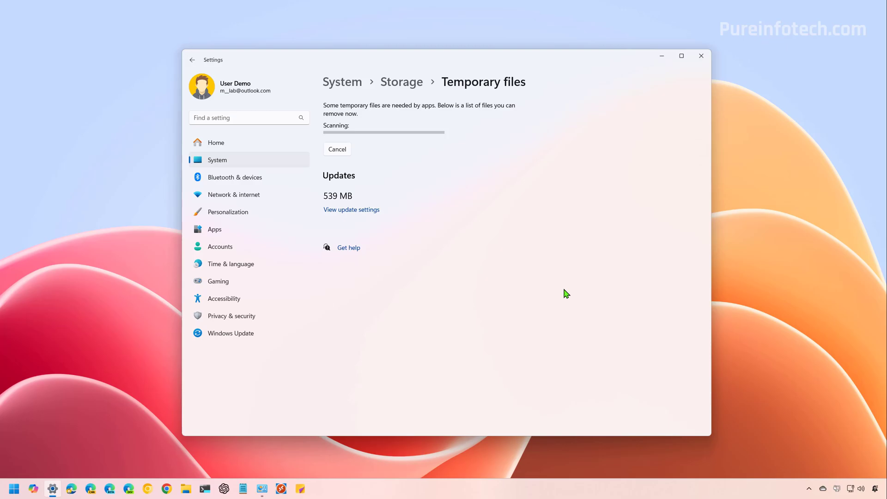
- Review the Temporary files list and untick Microsoft Defender Antivirus
{"action": "scroll", "coordinate": [610, 243], "scroll_direction": "down", "scroll_amount": 3}
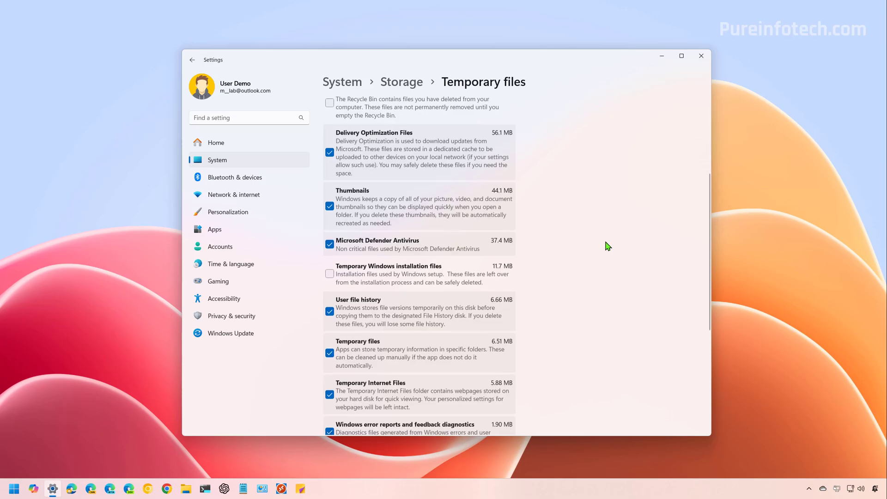
{"action": "scroll", "coordinate": [608, 246], "scroll_direction": "down", "scroll_amount": 4}
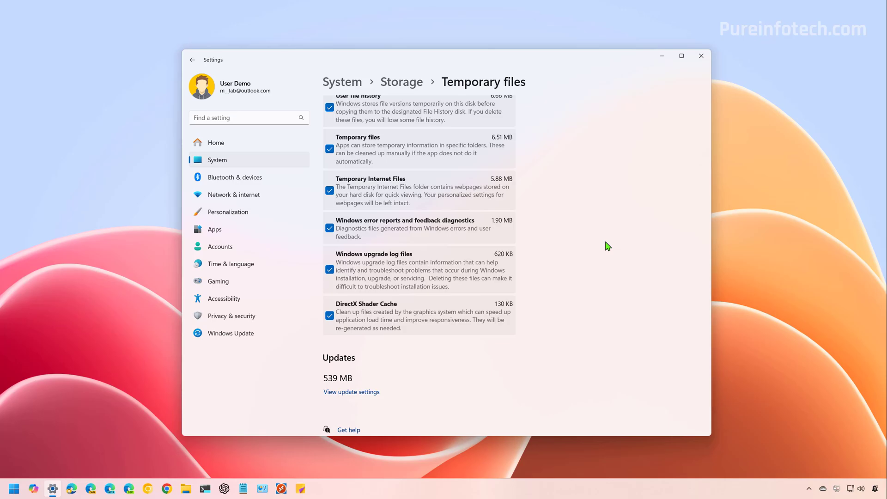
{"action": "scroll", "coordinate": [608, 246], "scroll_direction": "up", "scroll_amount": 2}
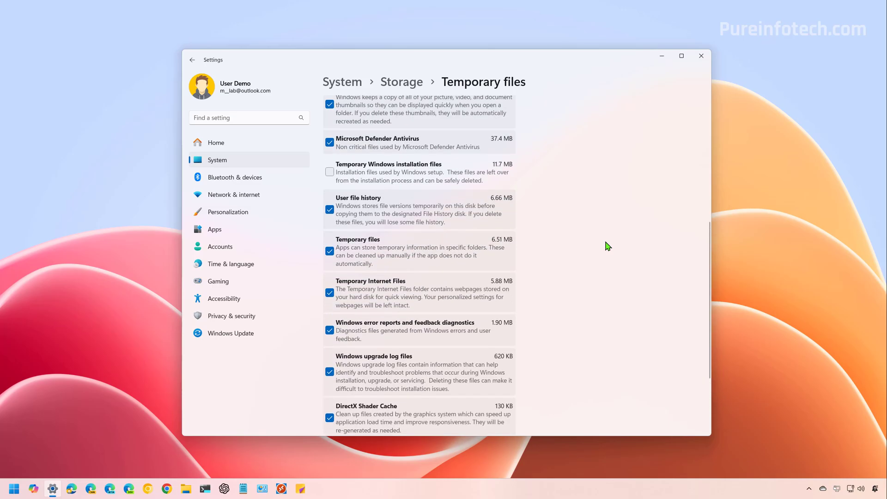
{"action": "scroll", "coordinate": [608, 245], "scroll_direction": "up", "scroll_amount": 1}
{"action": "left_click", "coordinate": [330, 194]}
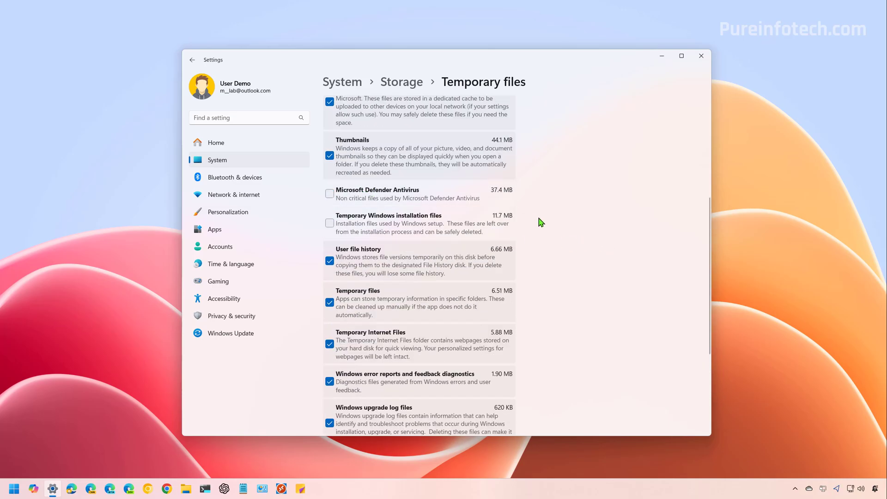
{"action": "scroll", "coordinate": [558, 245], "scroll_direction": "up", "scroll_amount": 3}
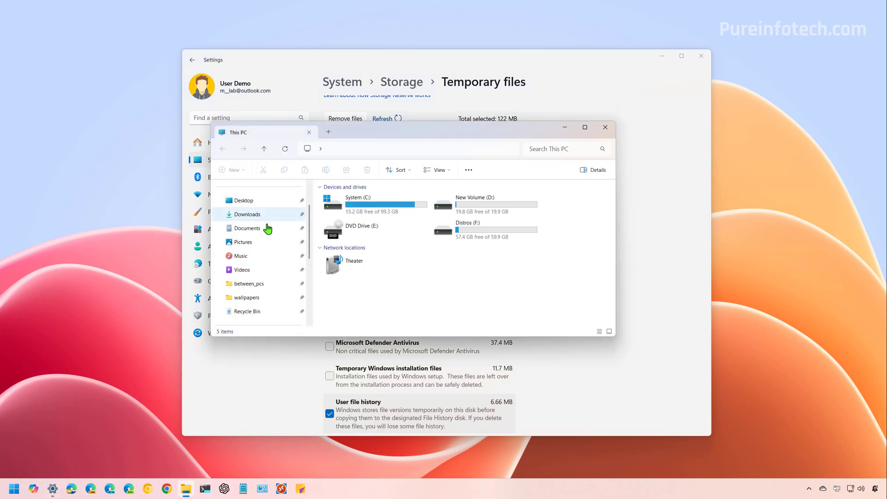
- Look through the Downloads folder in File Explorer, then minimize Explorer
{"action": "left_click", "coordinate": [255, 218]}
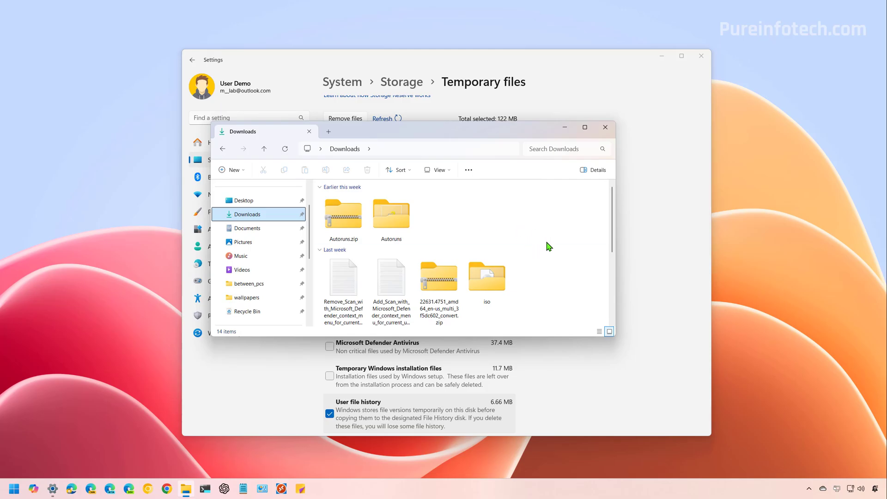
{"action": "left_click", "coordinate": [567, 130]}
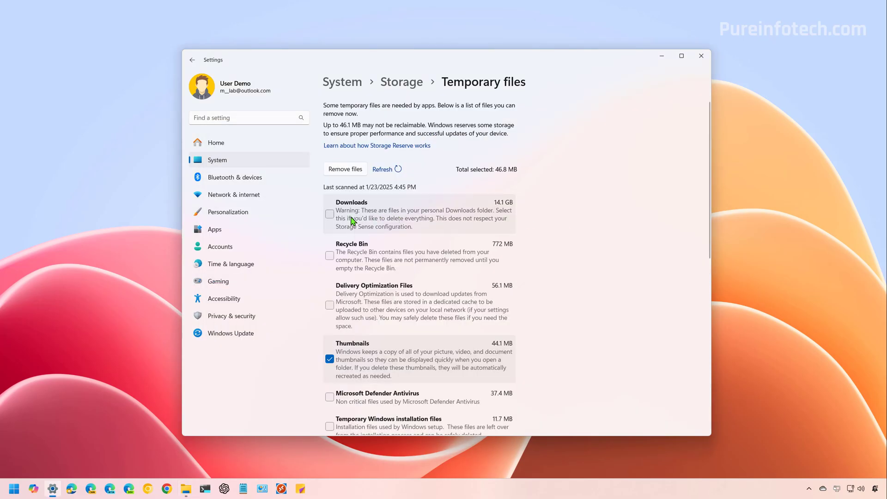
- Check every temporary file category, from Downloads and Recycle Bin through Temporary Internet Files
{"action": "left_click", "coordinate": [330, 214]}
{"action": "left_click", "coordinate": [329, 256]}
{"action": "left_click", "coordinate": [331, 306]}
{"action": "scroll", "coordinate": [330, 277], "scroll_direction": "down", "scroll_amount": 4}
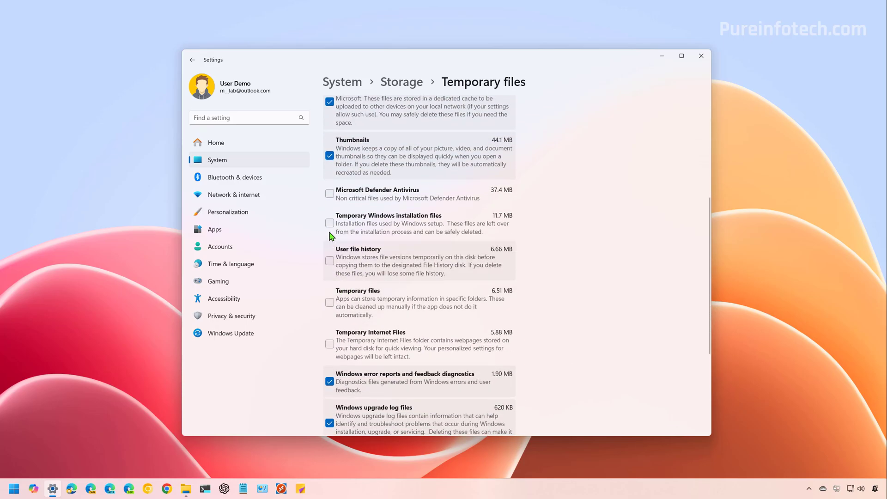
{"action": "left_click", "coordinate": [330, 194]}
{"action": "left_click", "coordinate": [330, 223]}
{"action": "left_click", "coordinate": [330, 261]}
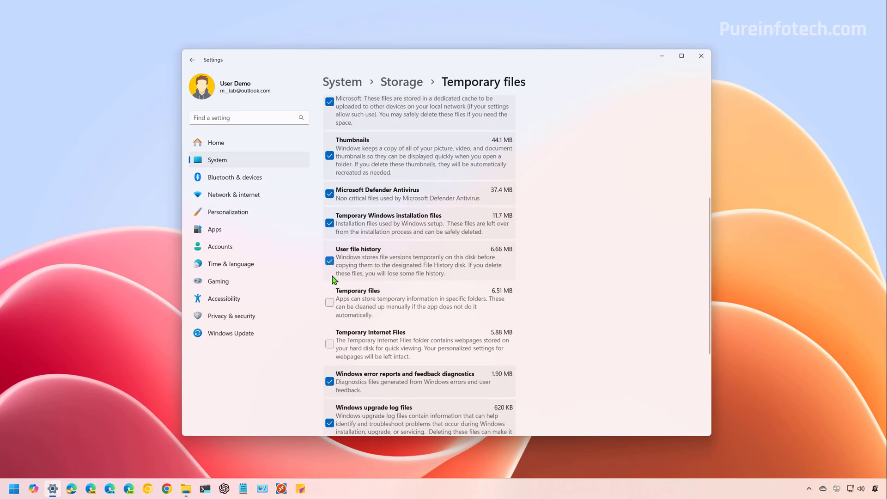
{"action": "left_click", "coordinate": [330, 302]}
{"action": "left_click", "coordinate": [330, 344]}
{"action": "scroll", "coordinate": [574, 301], "scroll_direction": "down", "scroll_amount": 3}
{"action": "scroll", "coordinate": [574, 301], "scroll_direction": "up", "scroll_amount": 8}
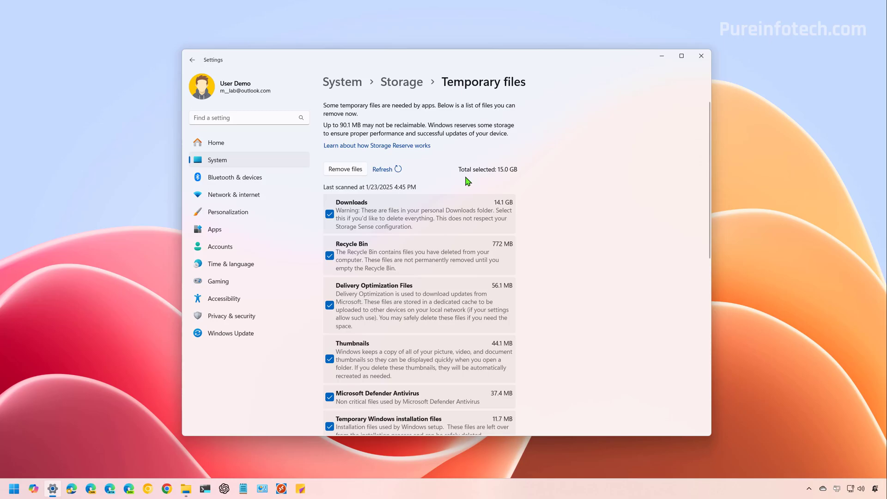
- Untick everything except Thumbnails (44.1 MB) and request removal of the checked files
{"action": "left_click", "coordinate": [330, 213]}
{"action": "left_click", "coordinate": [330, 255]}
{"action": "scroll", "coordinate": [361, 310], "scroll_direction": "down", "scroll_amount": 1}
{"action": "left_click", "coordinate": [329, 254]}
{"action": "left_click", "coordinate": [329, 346]}
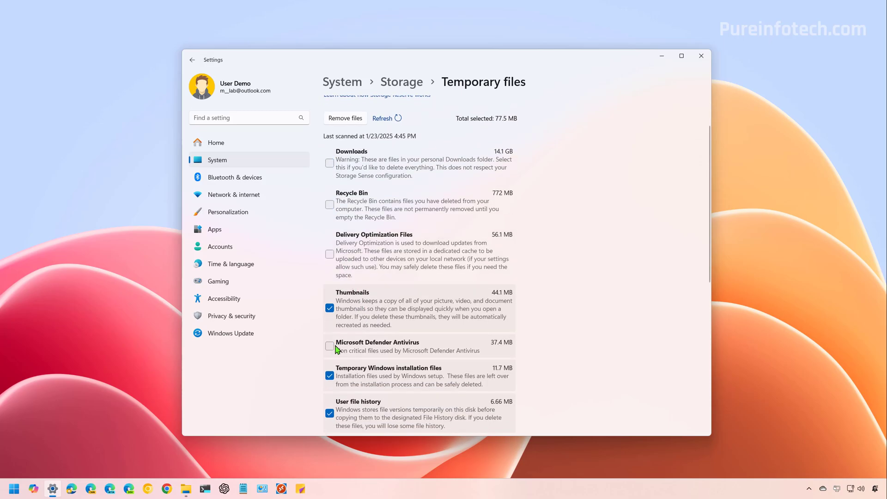
{"action": "scroll", "coordinate": [329, 346], "scroll_direction": "down", "scroll_amount": 4}
{"action": "left_click", "coordinate": [330, 173]}
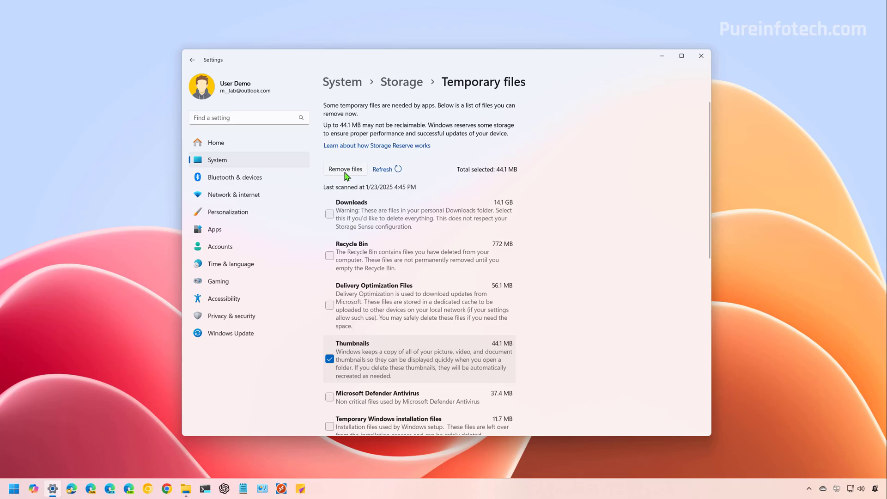
{"action": "left_click", "coordinate": [345, 170]}
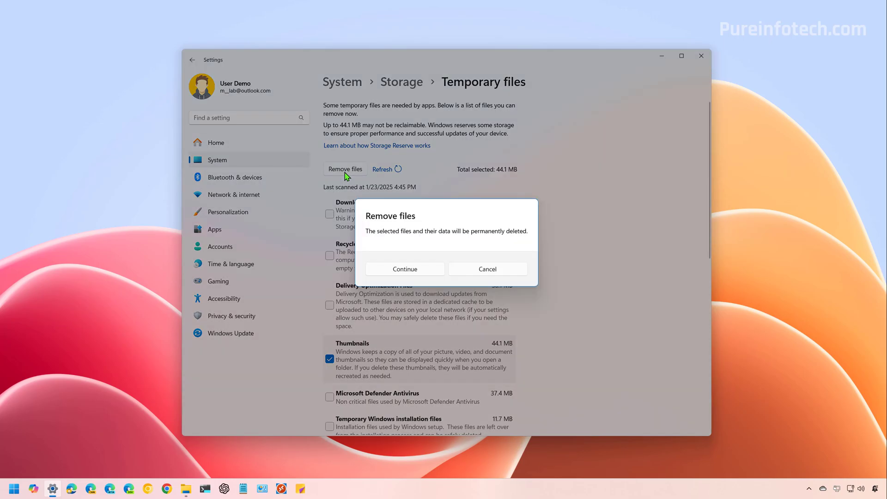
- Confirm permanent deletion of the 44.1 MB of Thumbnails files
{"action": "left_click", "coordinate": [405, 270]}
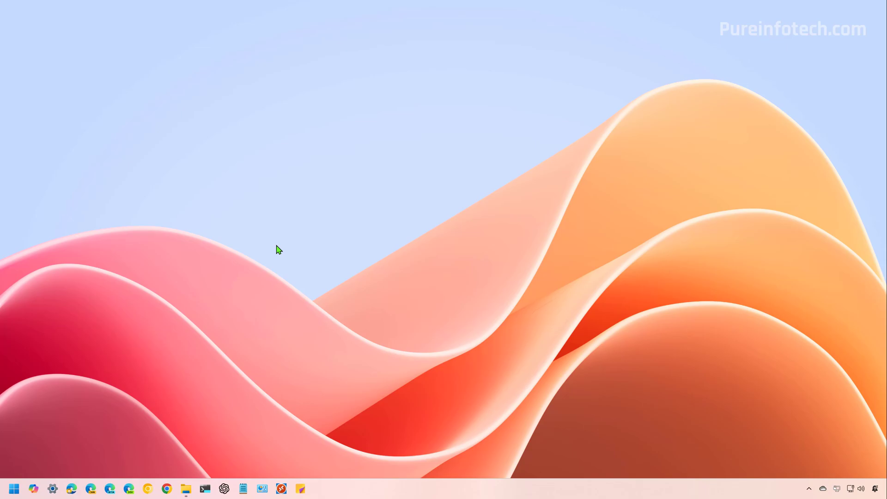
- Reopen Settings from Start search and go to System > Storage > Storage Sense
{"action": "key", "text": "super"}
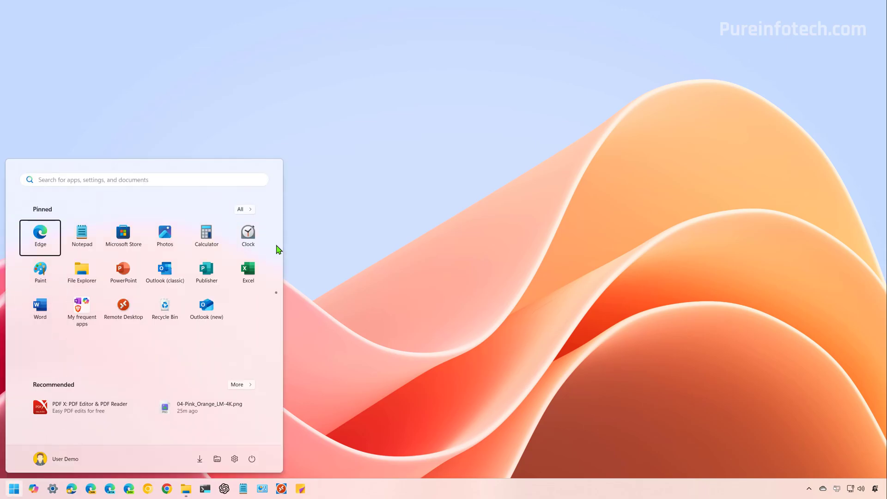
{"action": "type", "text": "settings"}
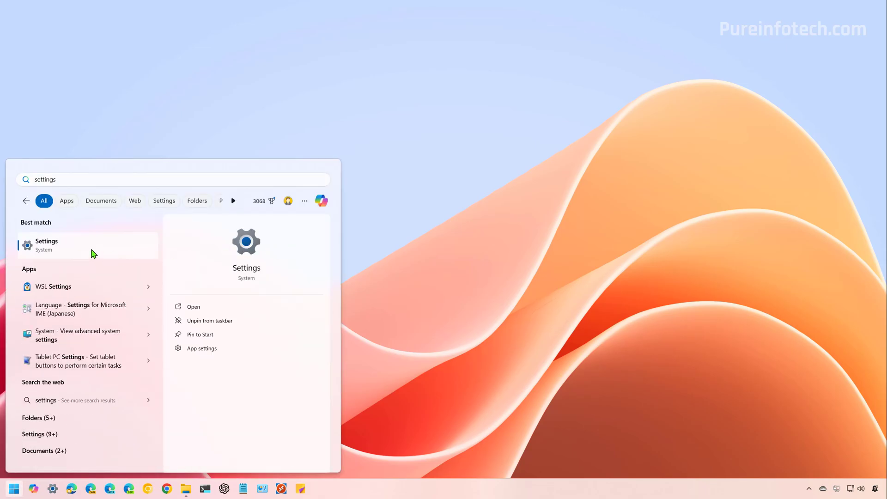
{"action": "left_click", "coordinate": [91, 250]}
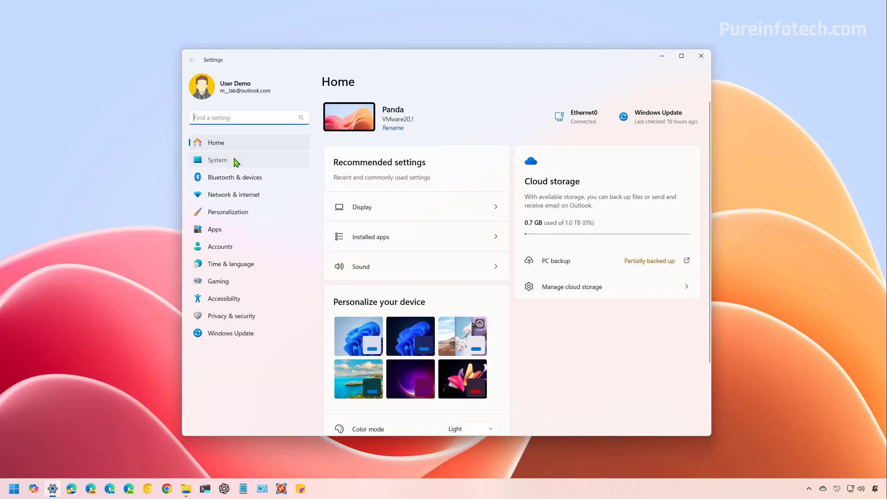
{"action": "left_click", "coordinate": [237, 160]}
{"action": "left_click", "coordinate": [378, 329]}
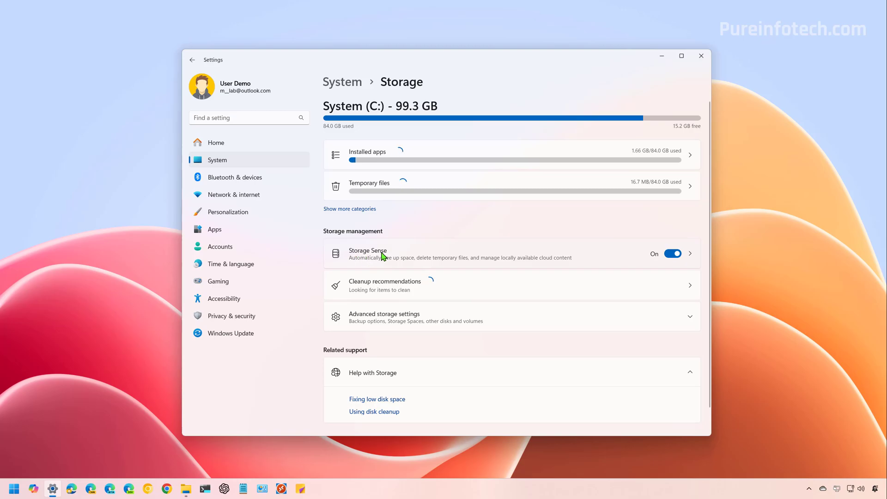
{"action": "left_click", "coordinate": [394, 258]}
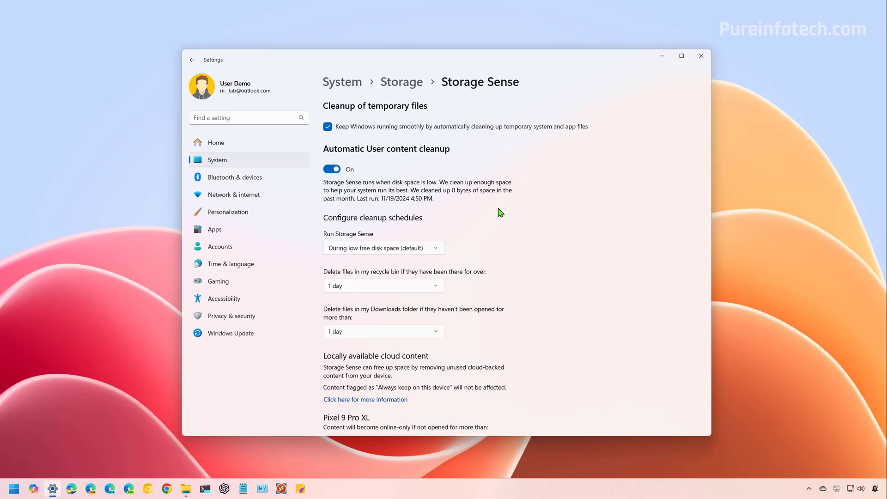
- Keep Storage Sense on low disk space, set Recycle Bin cleanup to 14 days and Downloads to Never
{"action": "left_click", "coordinate": [410, 249]}
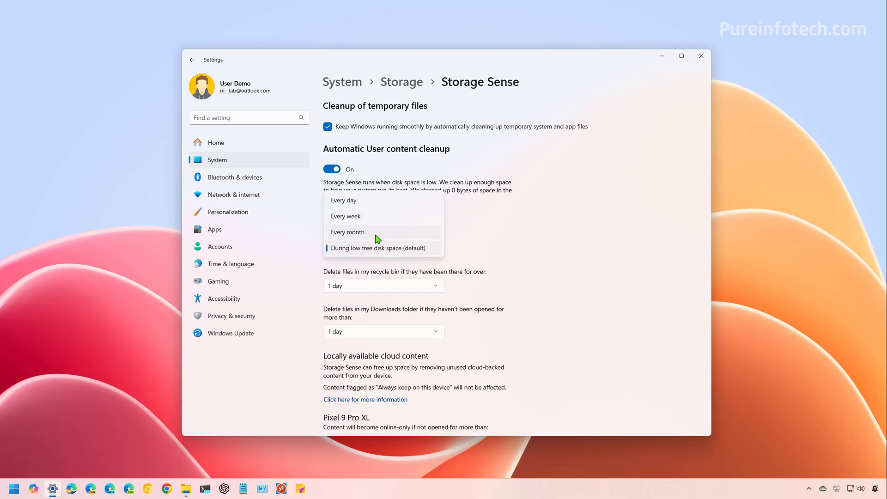
{"action": "left_click", "coordinate": [381, 252]}
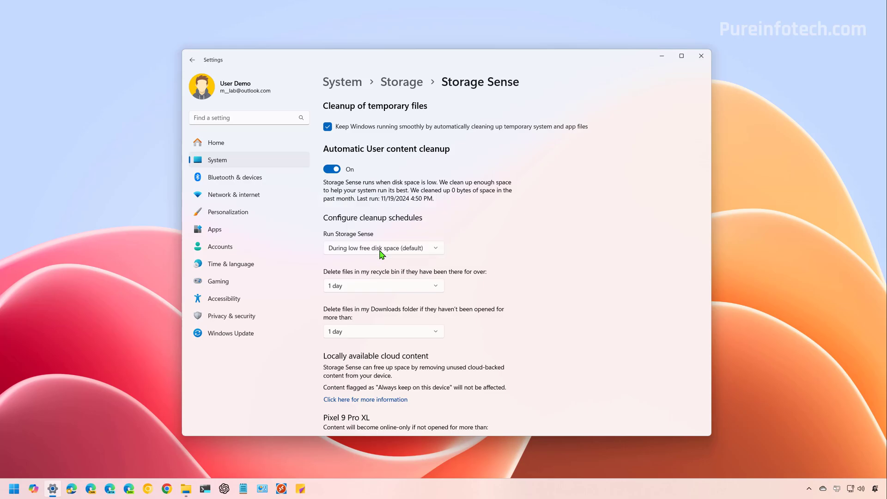
{"action": "left_click", "coordinate": [398, 286]}
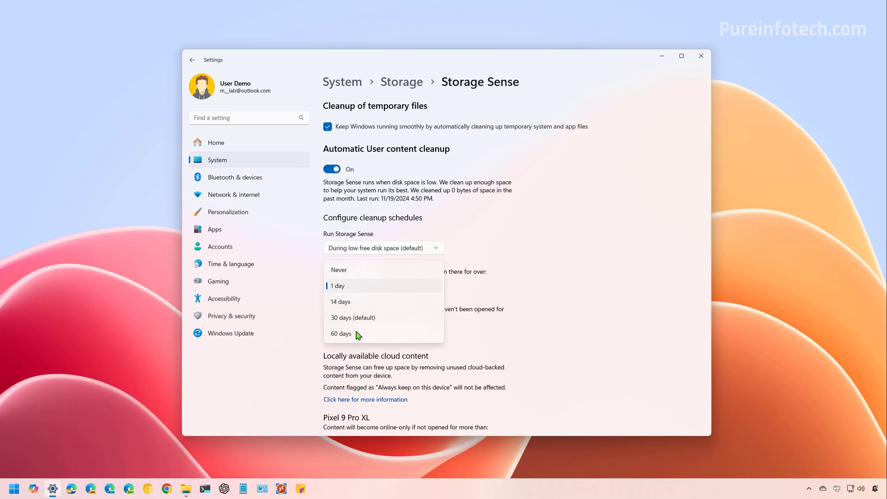
{"action": "left_click", "coordinate": [484, 296]}
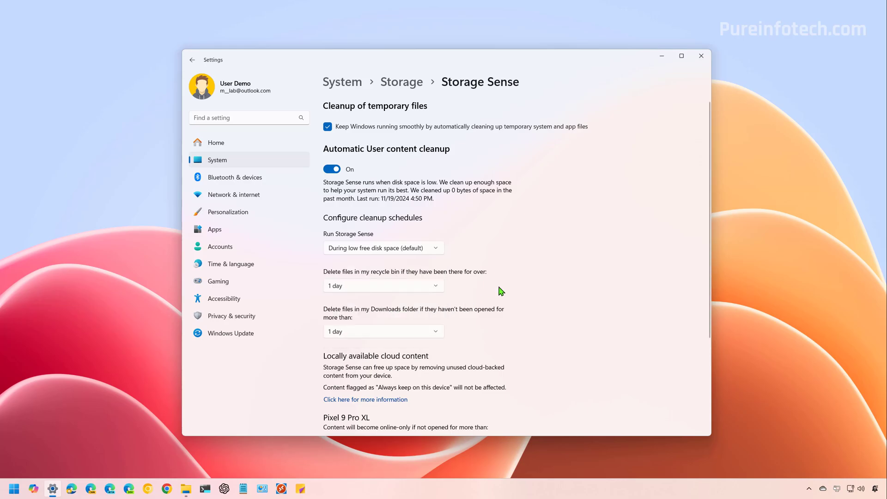
{"action": "left_click", "coordinate": [363, 290]}
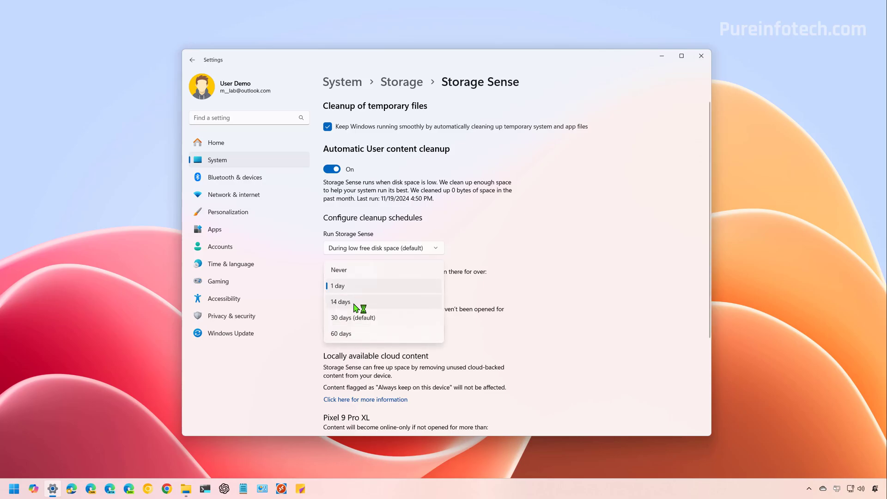
{"action": "left_click", "coordinate": [356, 305]}
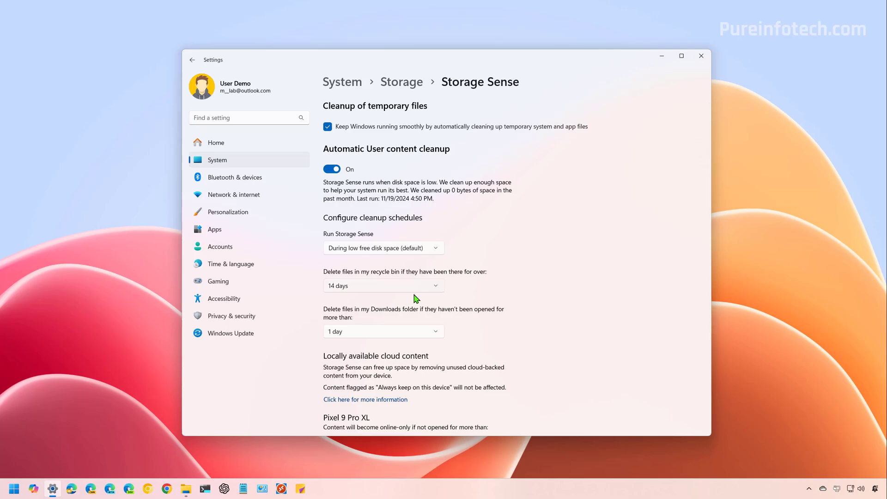
{"action": "left_click", "coordinate": [379, 331]}
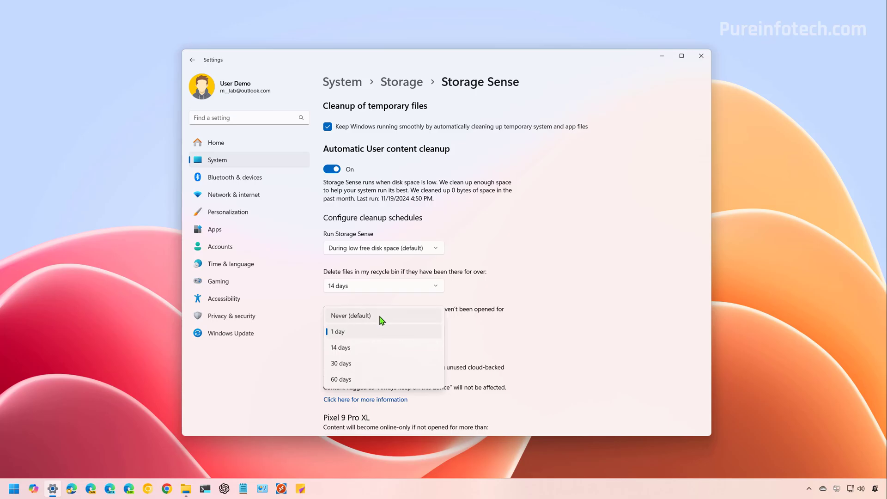
{"action": "left_click", "coordinate": [383, 315]}
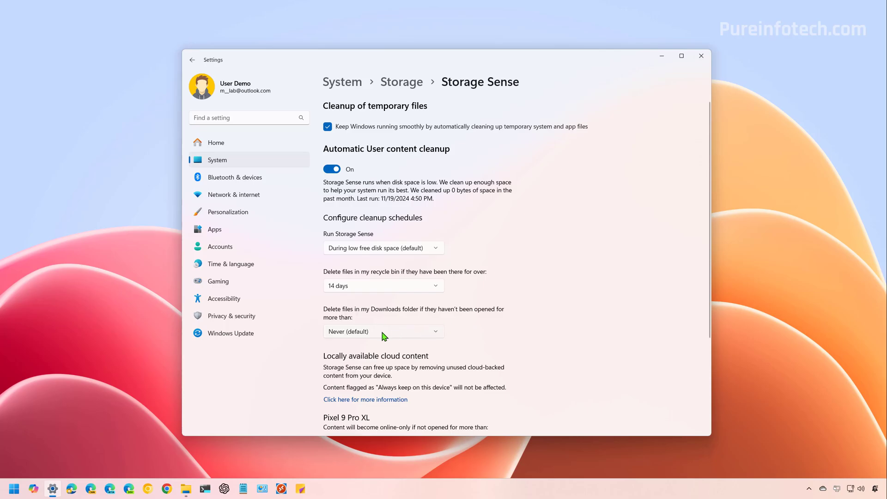
{"action": "scroll", "coordinate": [461, 314], "scroll_direction": "down", "scroll_amount": 3}
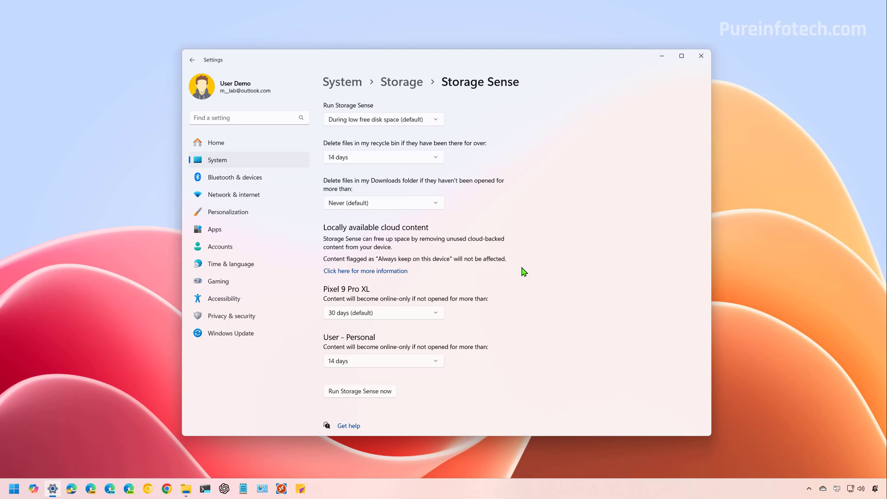
- Scroll up and down the Storage Sense page to review its cloud content options
{"action": "scroll", "coordinate": [535, 315], "scroll_direction": "up", "scroll_amount": 3}
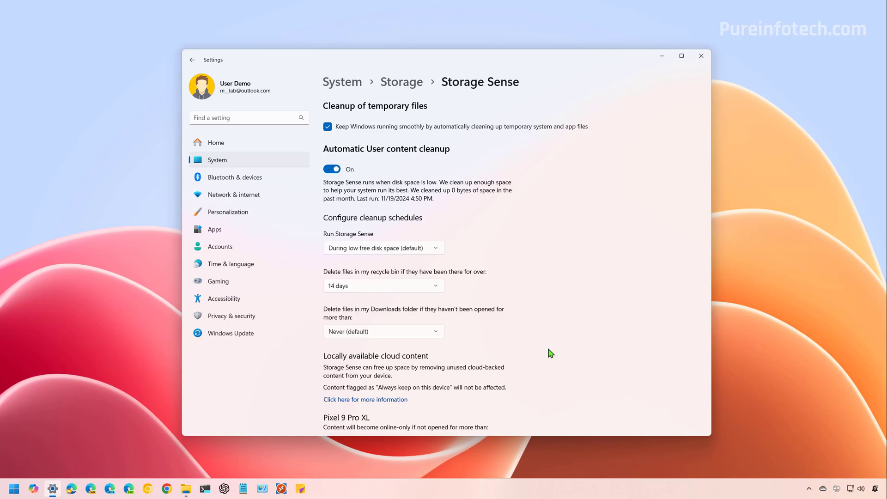
{"action": "scroll", "coordinate": [550, 354], "scroll_direction": "down", "scroll_amount": 3}
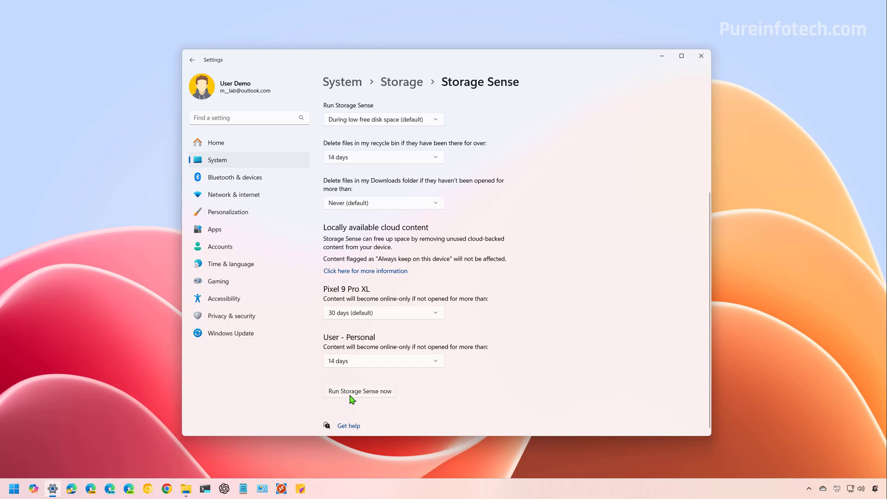
{"action": "scroll", "coordinate": [569, 262], "scroll_direction": "up", "scroll_amount": 3}
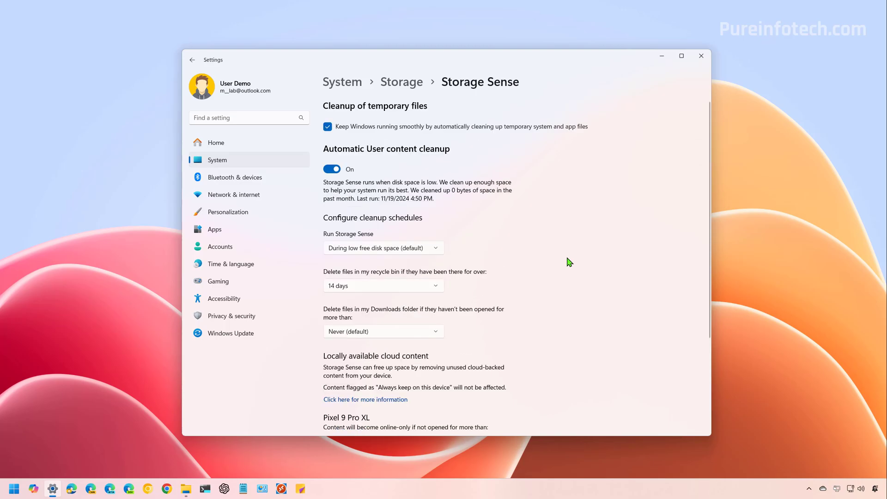
{"action": "scroll", "coordinate": [569, 262], "scroll_direction": "down", "scroll_amount": 3}
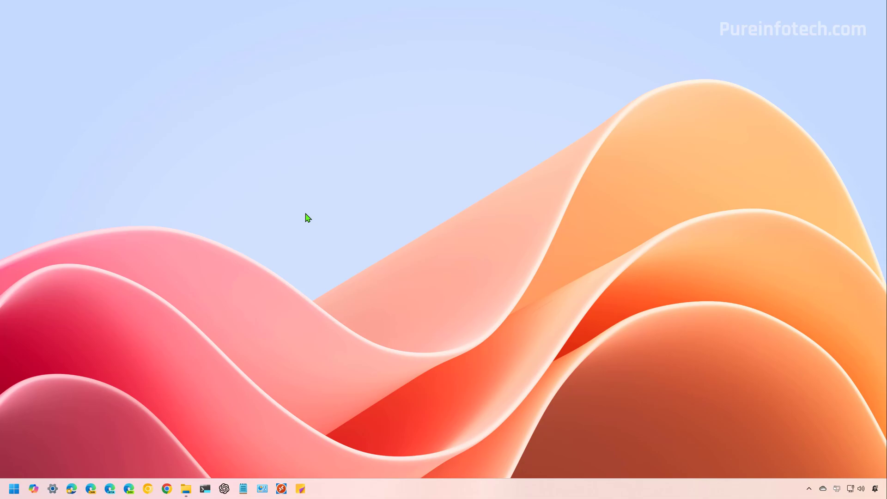
- Launch Terminal Preview as administrator and run powercfg /hibernate off to disable hibernation
{"action": "key", "text": "super"}
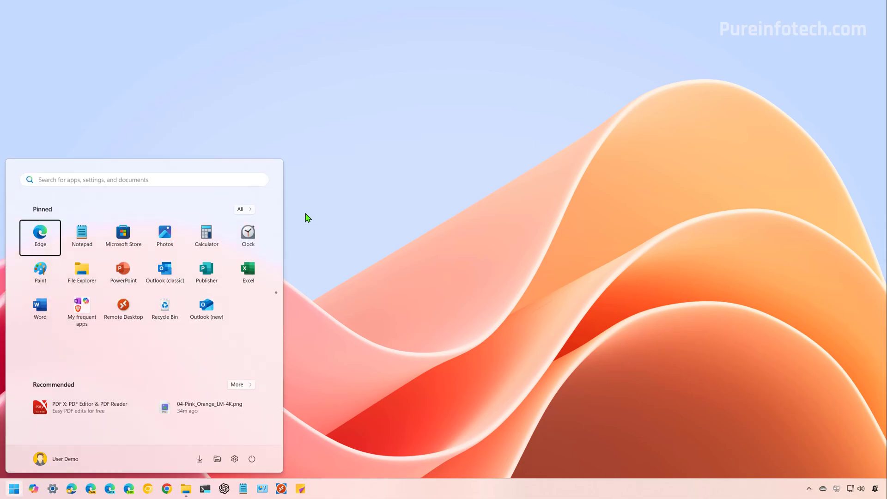
{"action": "type", "text": "comp"}
{"action": "key", "text": "BackSpace"}
{"action": "key", "text": "BackSpace"}
{"action": "key", "text": "BackSpace"}
{"action": "key", "text": "BackSpace"}
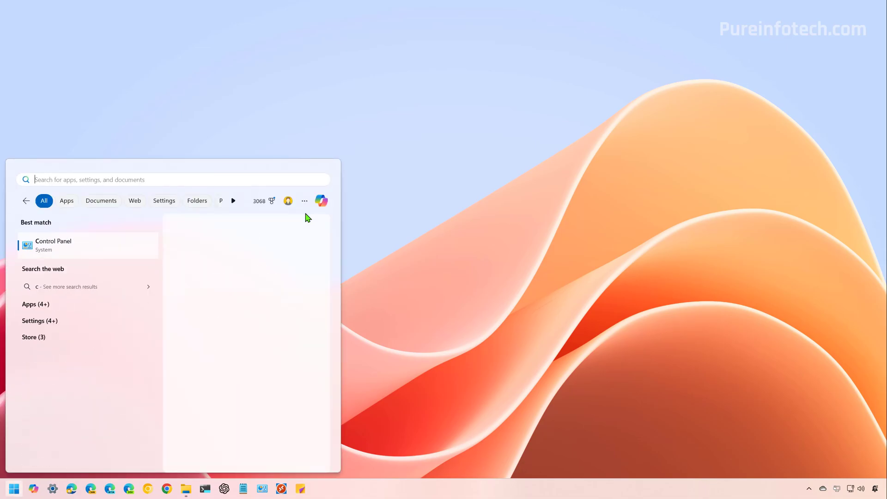
{"action": "type", "text": "te"}
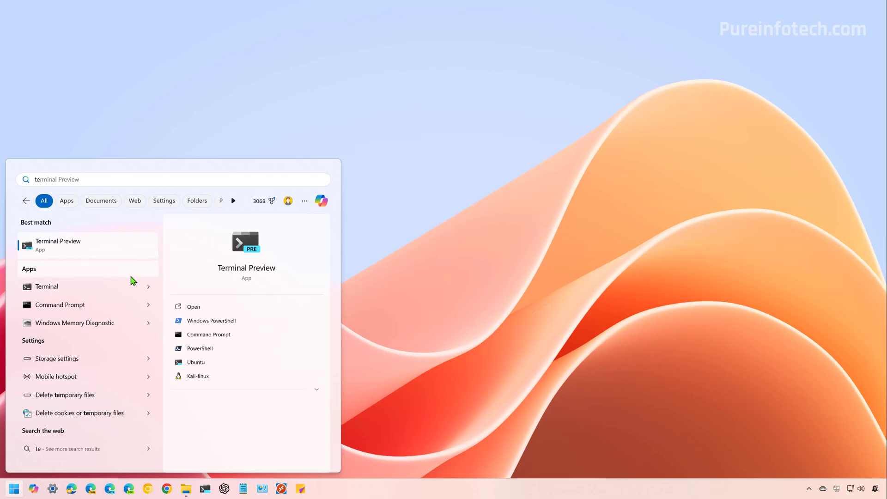
{"action": "right_click", "coordinate": [83, 248]}
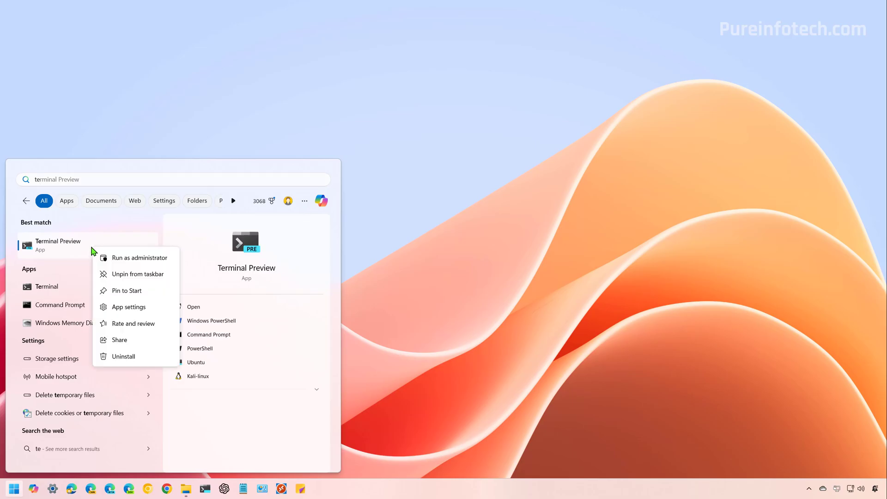
{"action": "left_click", "coordinate": [131, 260]}
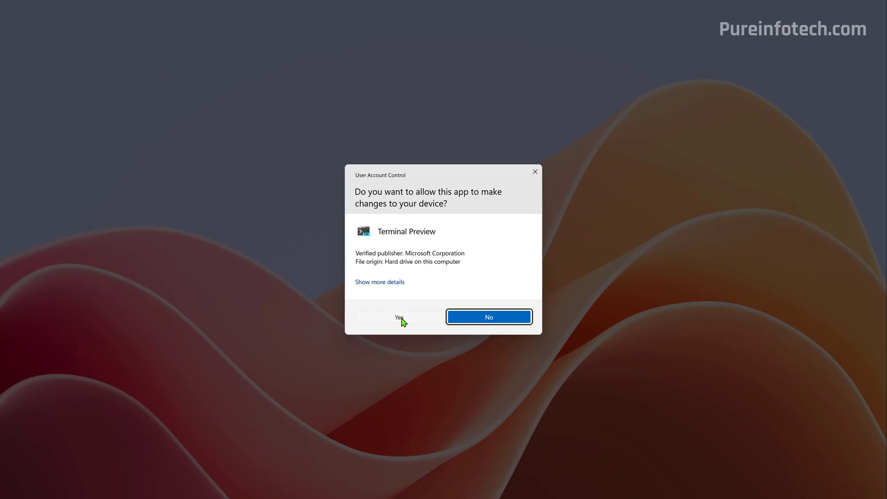
{"action": "left_click", "coordinate": [402, 321]}
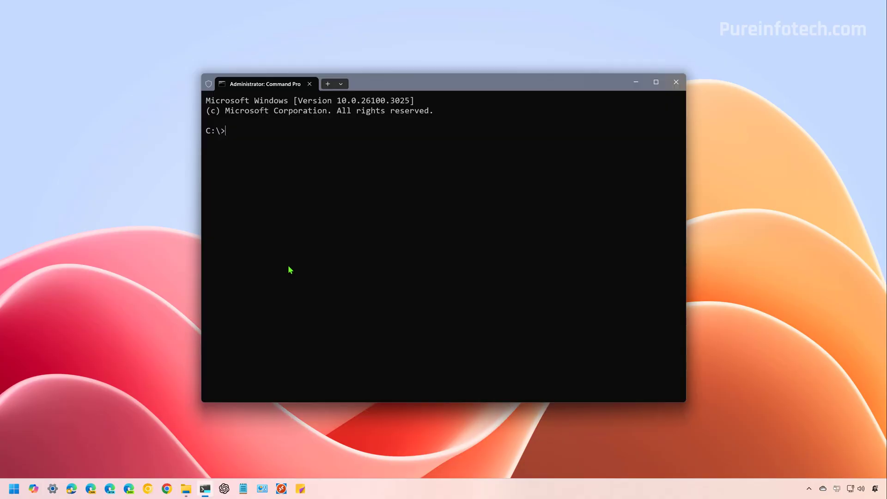
{"action": "type", "text": "powercfg /hibernate off"}
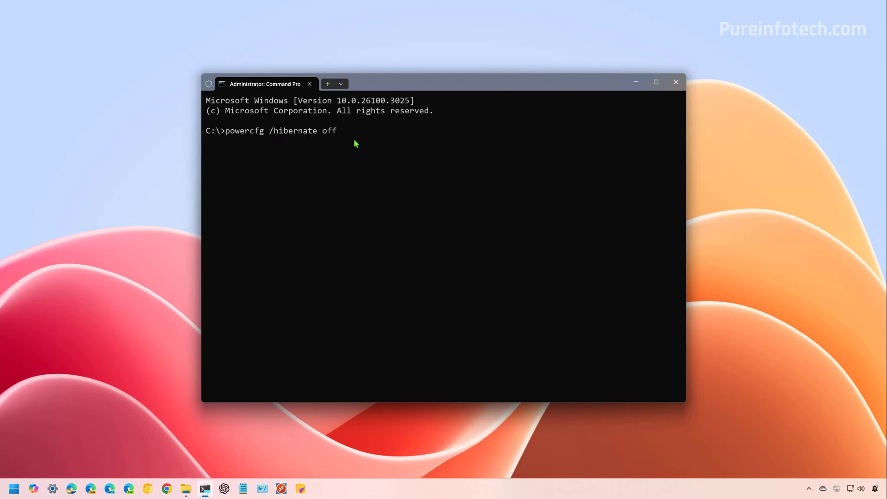
{"action": "key", "text": "Return"}
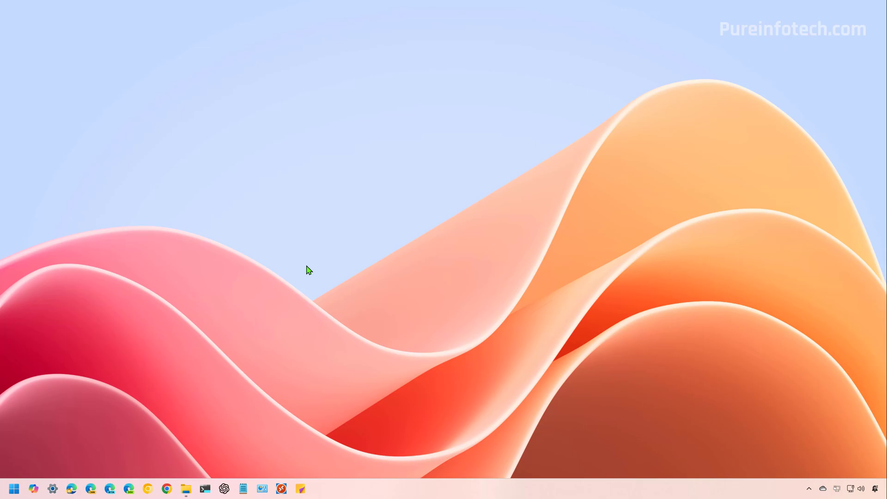
- Open Windows Security's Virus & threat protection scan options
{"action": "key", "text": "super"}
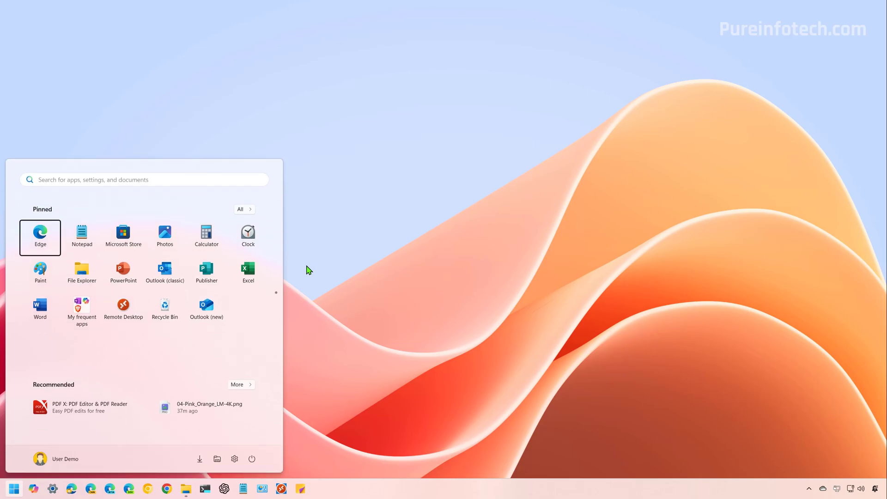
{"action": "type", "text": "security"}
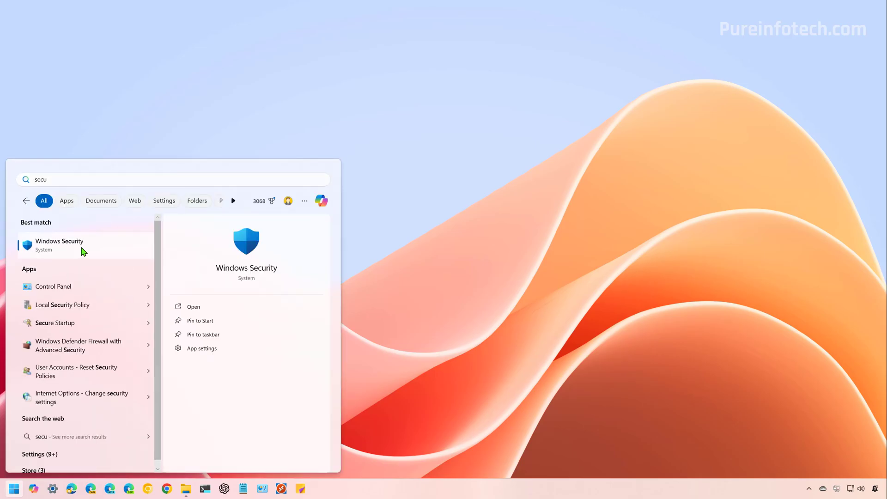
{"action": "left_click", "coordinate": [83, 249]}
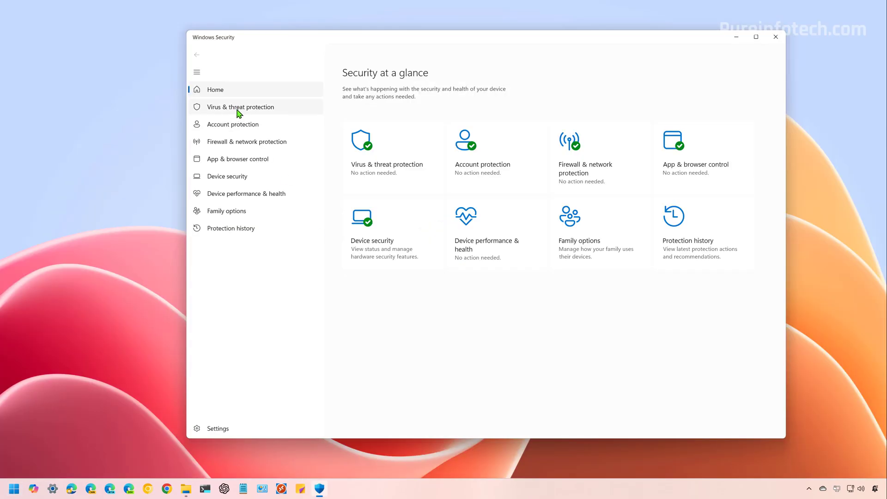
{"action": "left_click", "coordinate": [238, 110]}
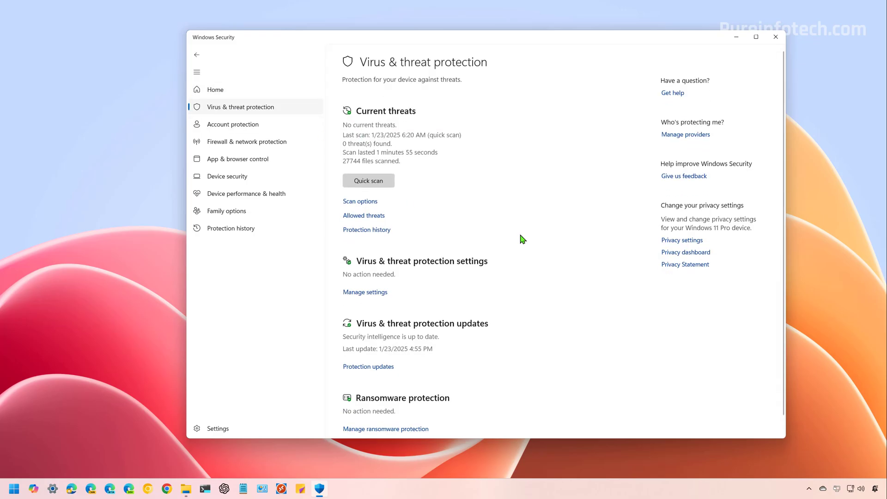
{"action": "left_click", "coordinate": [361, 202]}
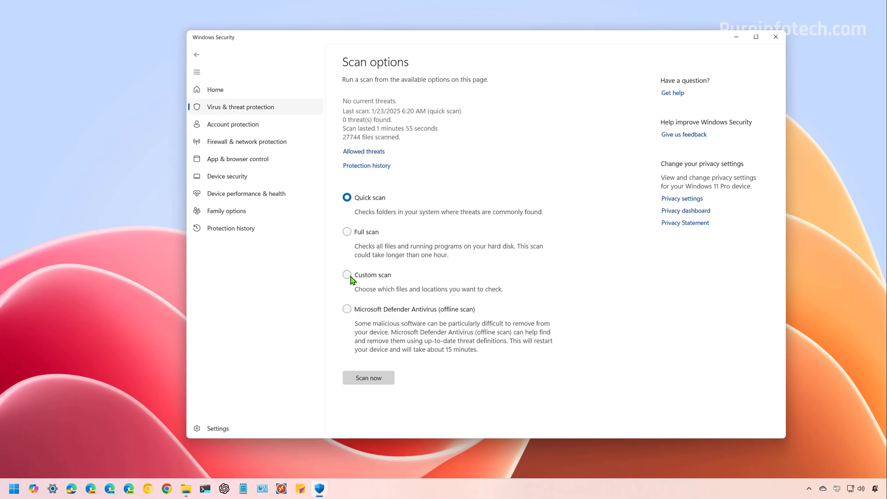
- Start a Full scan, cancel it, then select Microsoft Defender Antivirus (offline scan)
{"action": "left_click", "coordinate": [347, 233]}
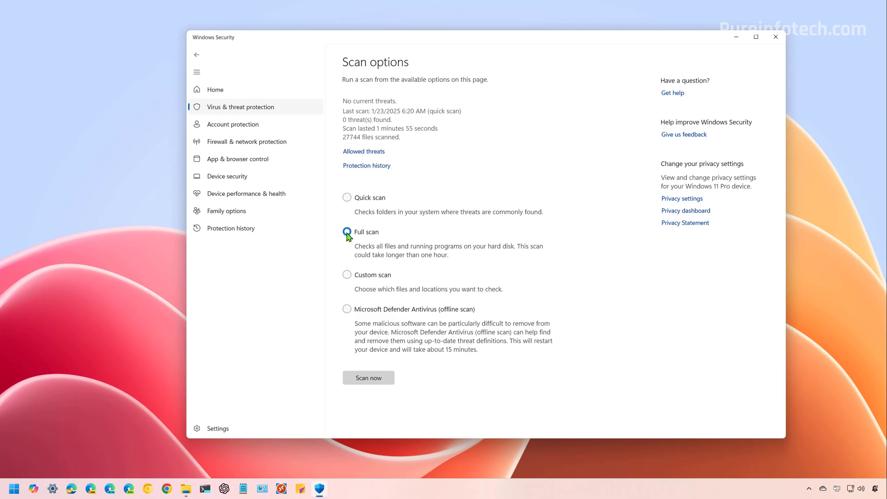
{"action": "left_click", "coordinate": [382, 379]}
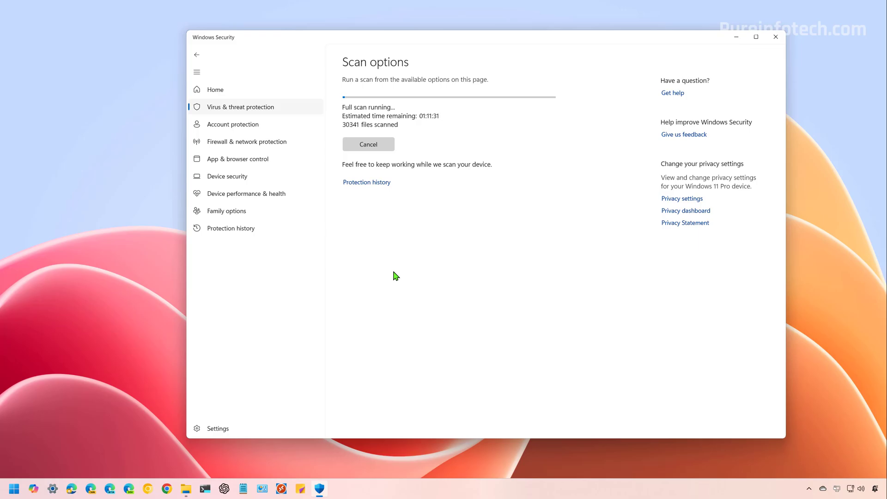
{"action": "left_click", "coordinate": [374, 145]}
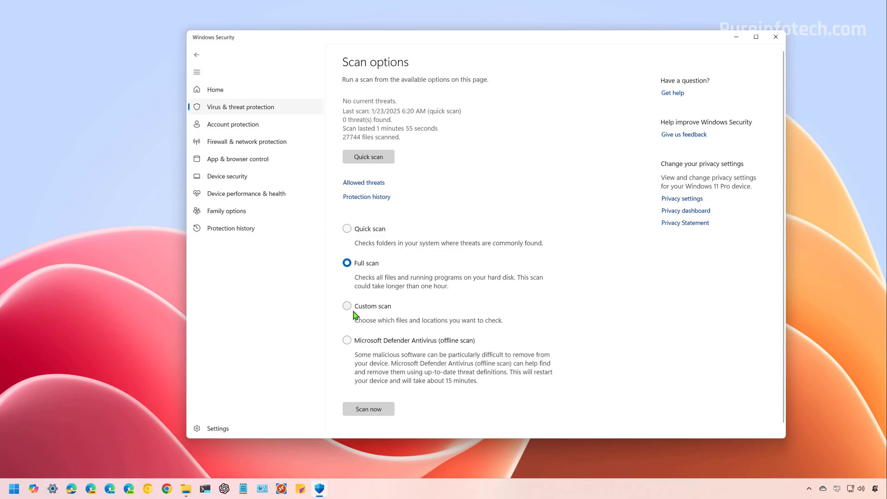
{"action": "left_click", "coordinate": [347, 342]}
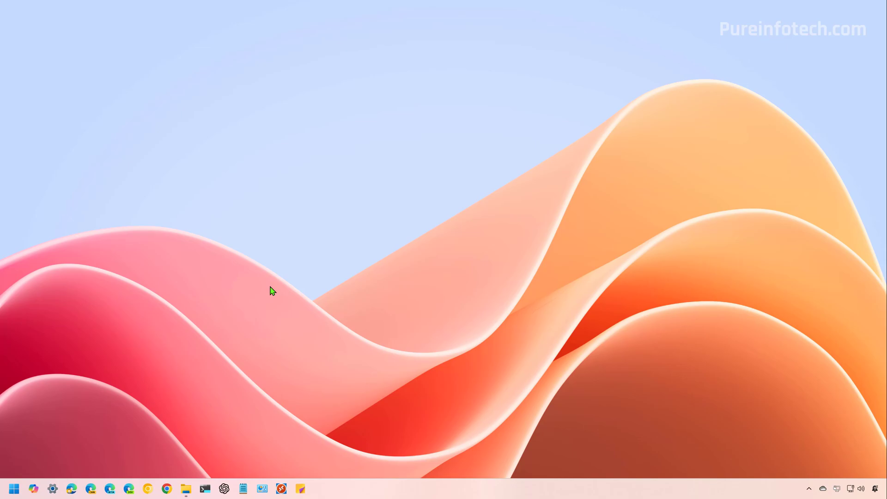
- Open Installed apps in Settings and sort the list by size, large to small
{"action": "key", "text": "super"}
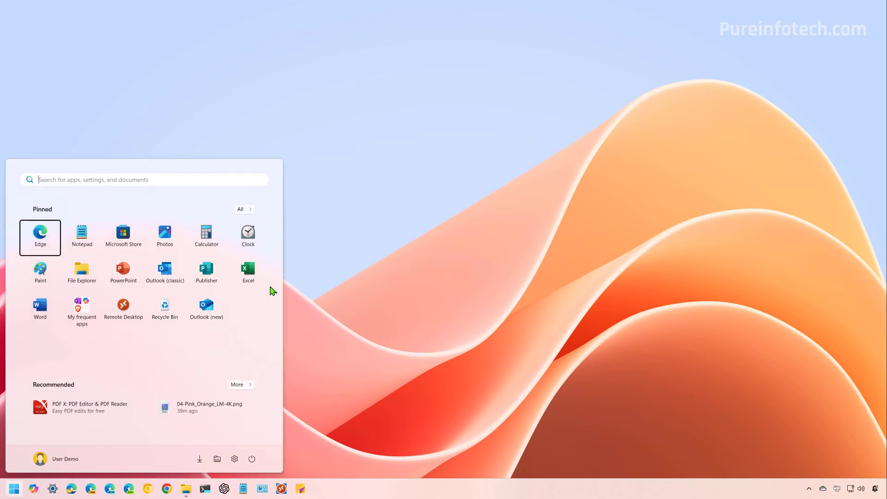
{"action": "type", "text": "setin"}
{"action": "left_click", "coordinate": [119, 255]}
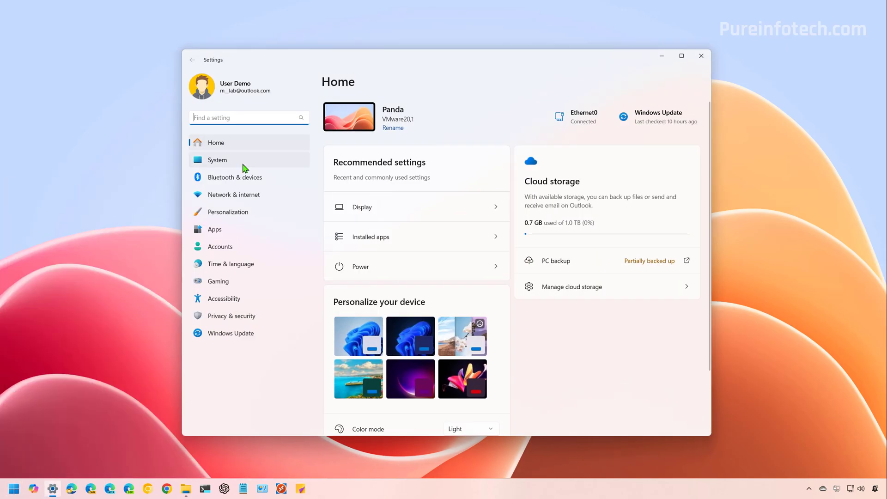
{"action": "left_click", "coordinate": [233, 229]}
{"action": "left_click", "coordinate": [377, 119]}
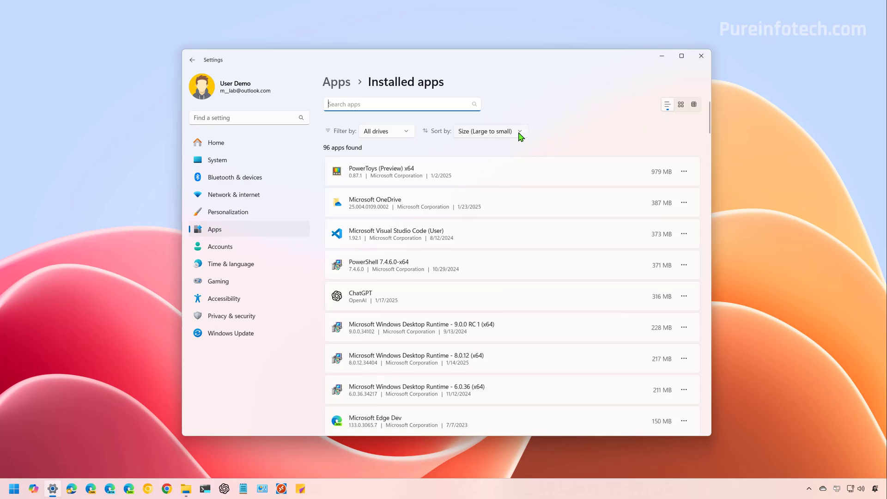
{"action": "left_click", "coordinate": [520, 132]}
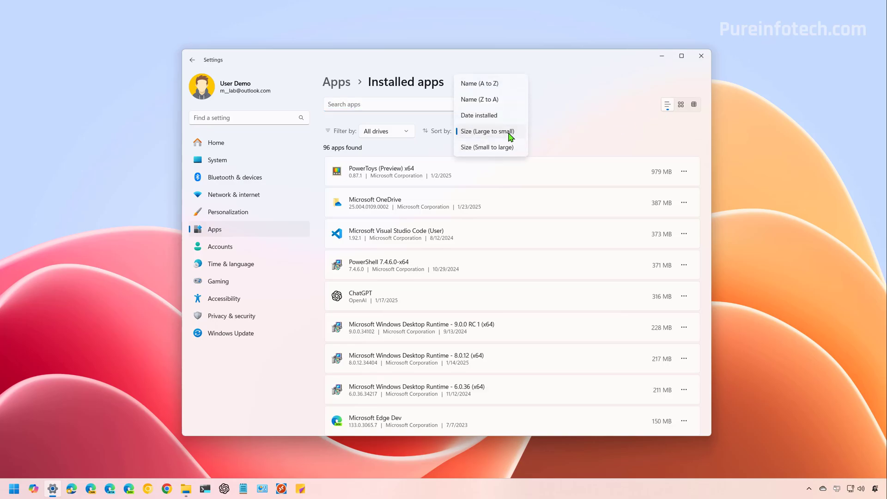
{"action": "left_click", "coordinate": [485, 133]}
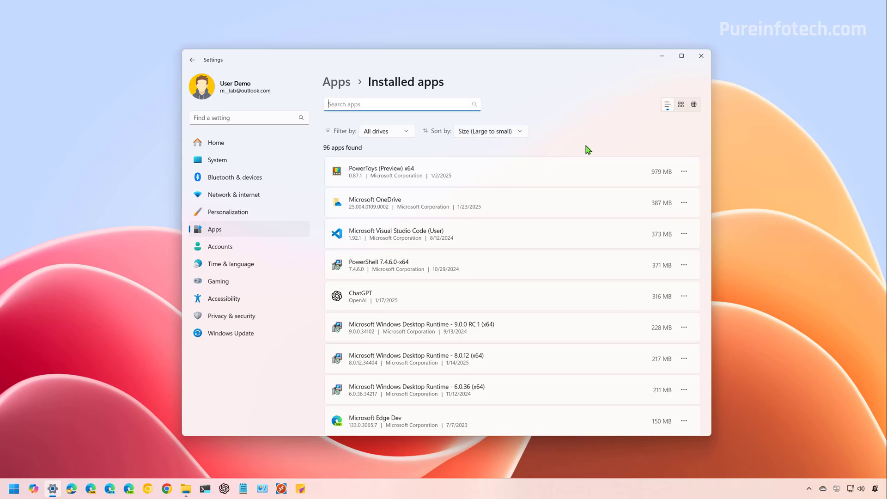
- Uninstall the Copilot and Photos apps, then scroll through the remaining large apps
{"action": "scroll", "coordinate": [586, 233], "scroll_direction": "down", "scroll_amount": 5}
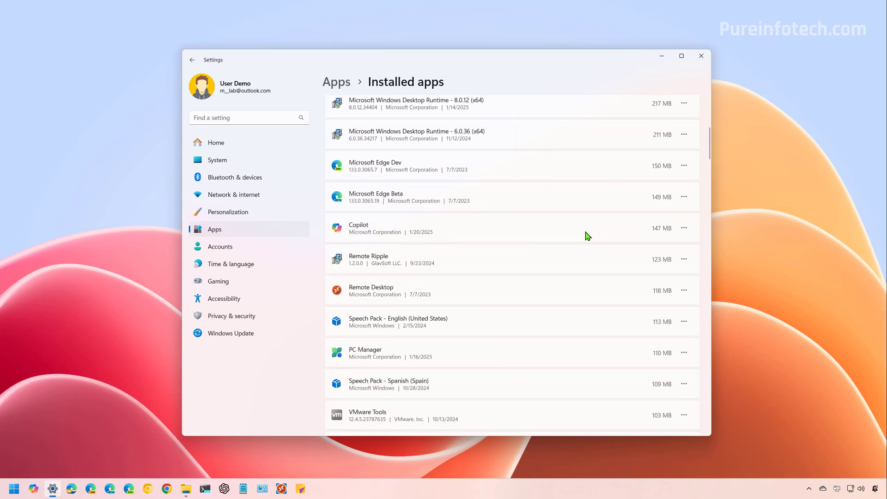
{"action": "left_click", "coordinate": [684, 229]}
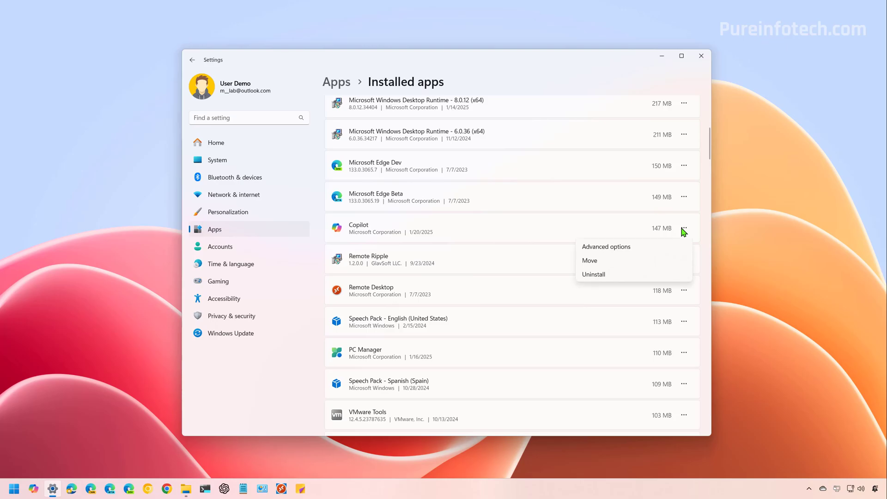
{"action": "left_click", "coordinate": [620, 274]}
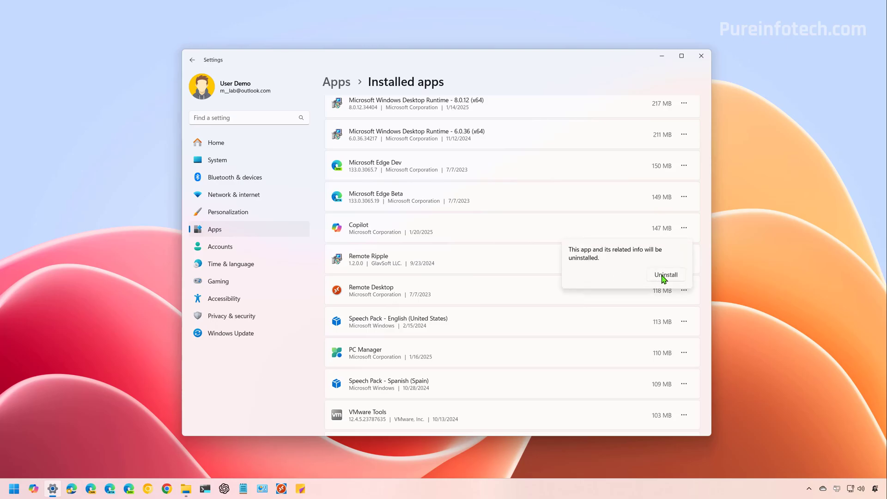
{"action": "left_click", "coordinate": [662, 276]}
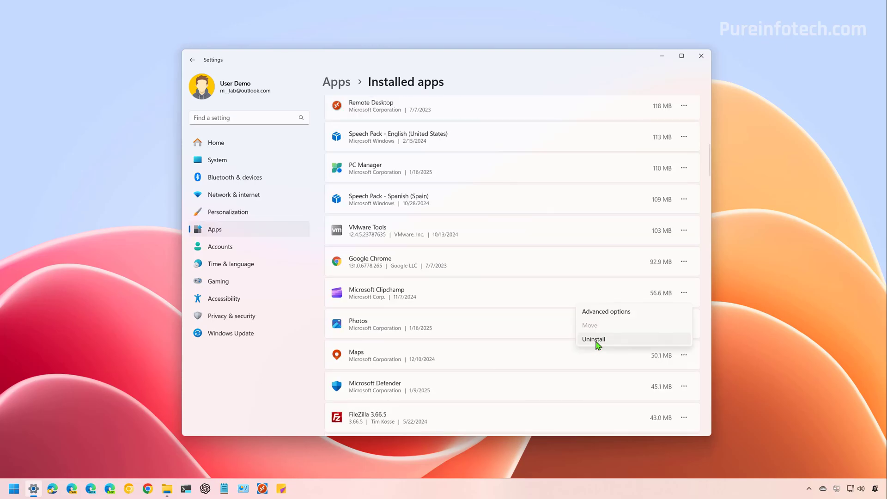
{"action": "left_click", "coordinate": [597, 344]}
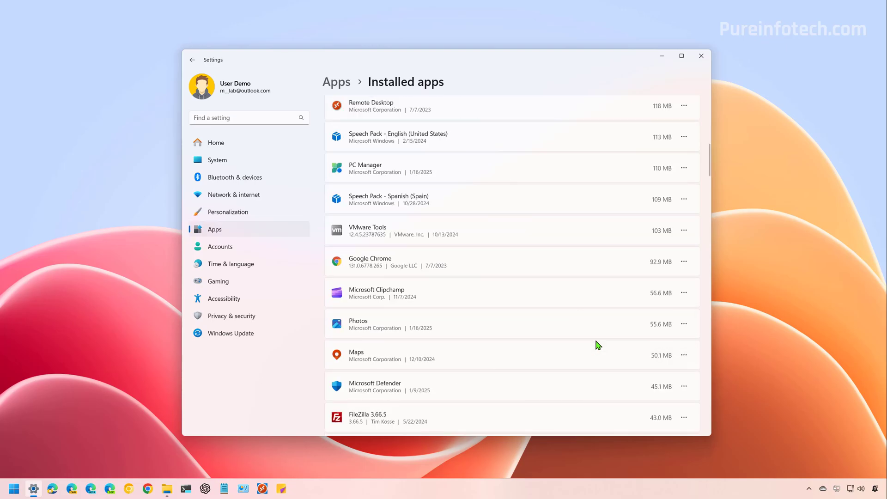
{"action": "left_click", "coordinate": [665, 344]}
{"action": "scroll", "coordinate": [612, 245], "scroll_direction": "down", "scroll_amount": 8}
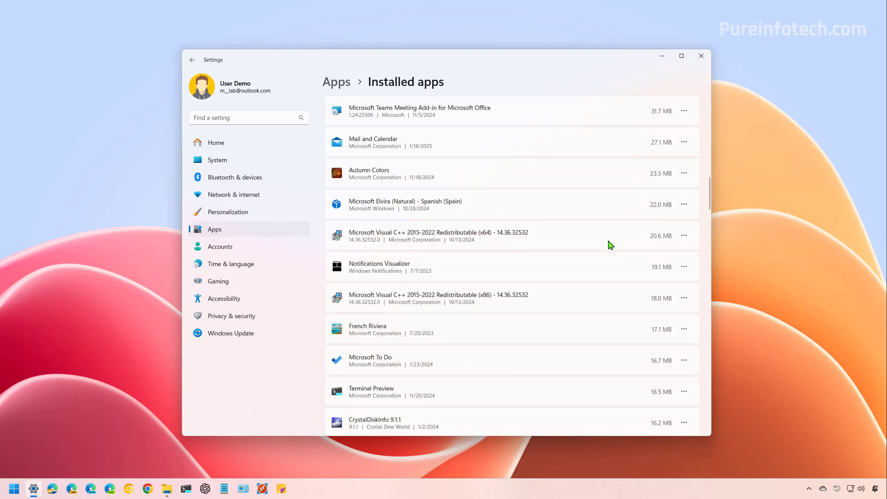
{"action": "scroll", "coordinate": [610, 244], "scroll_direction": "down", "scroll_amount": 3}
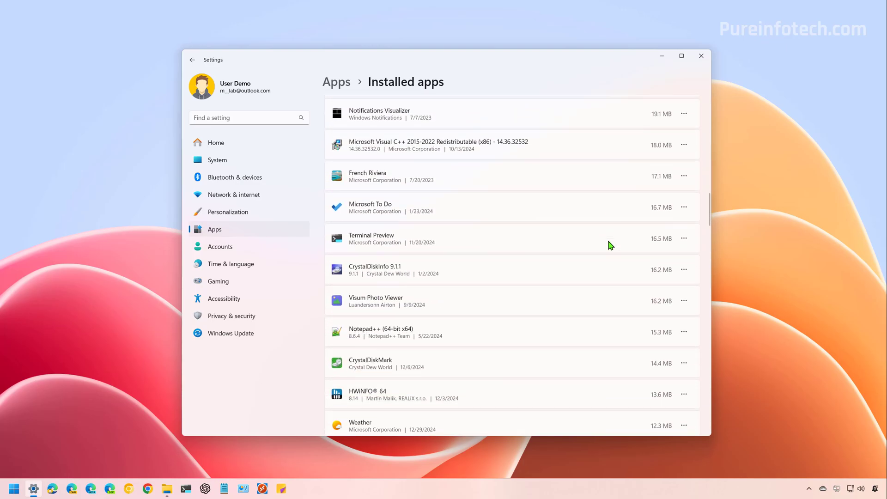
{"action": "scroll", "coordinate": [611, 245], "scroll_direction": "down", "scroll_amount": 2}
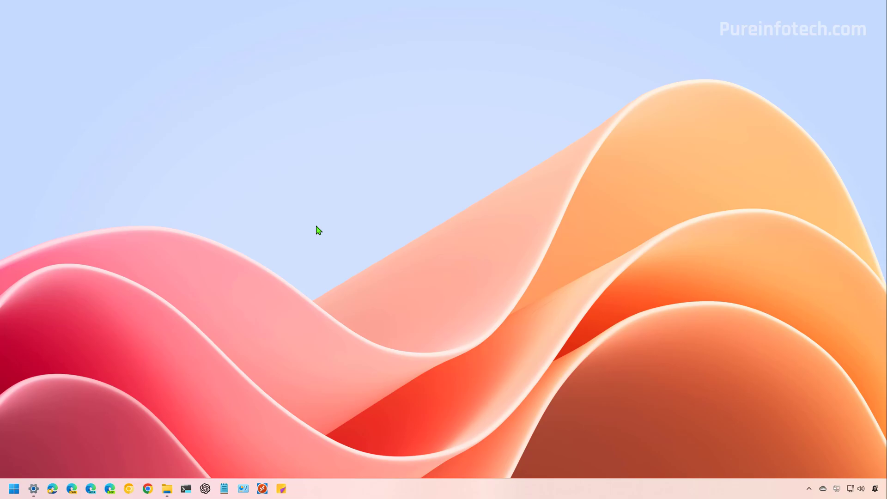
- Go to Privacy & security > Searching Windows and open Advanced indexing options
{"action": "key", "text": "super"}
{"action": "type", "text": "setting"}
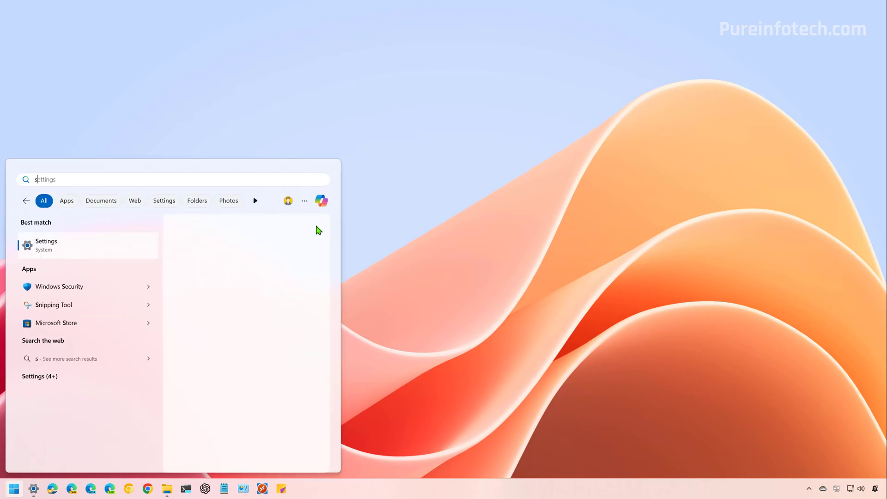
{"action": "left_click", "coordinate": [91, 248]}
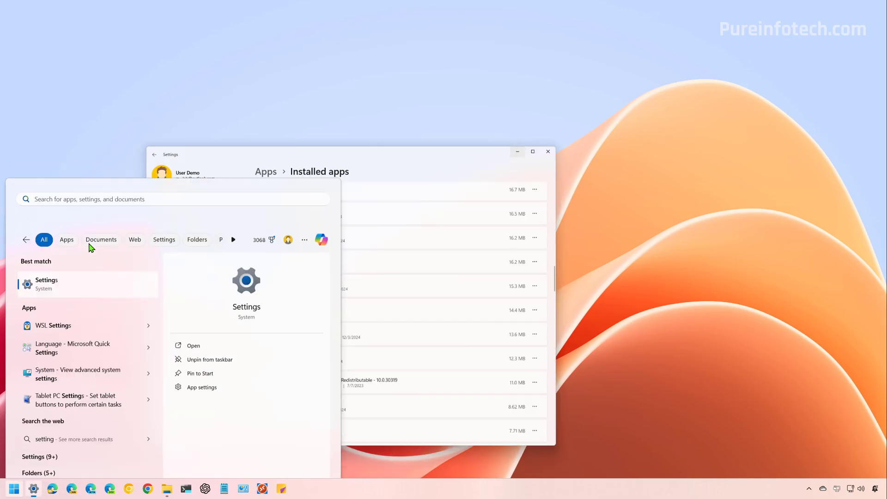
{"action": "left_click", "coordinate": [239, 318]}
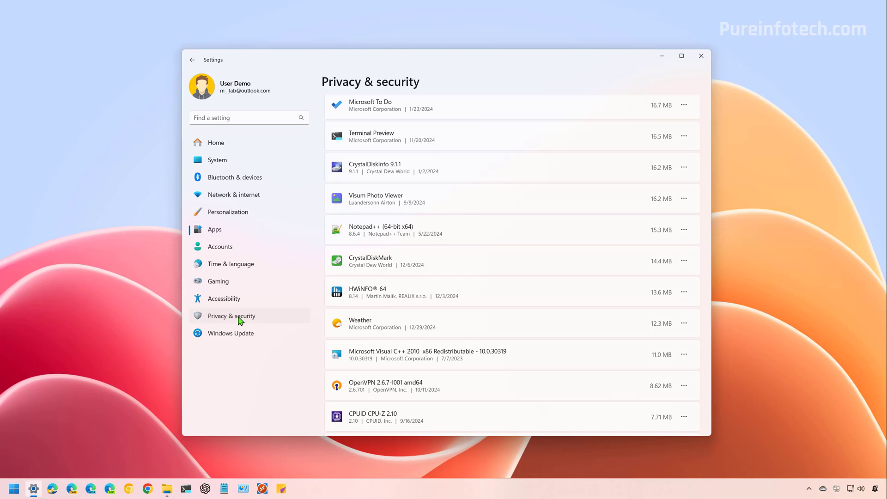
{"action": "scroll", "coordinate": [482, 314], "scroll_direction": "down", "scroll_amount": 1}
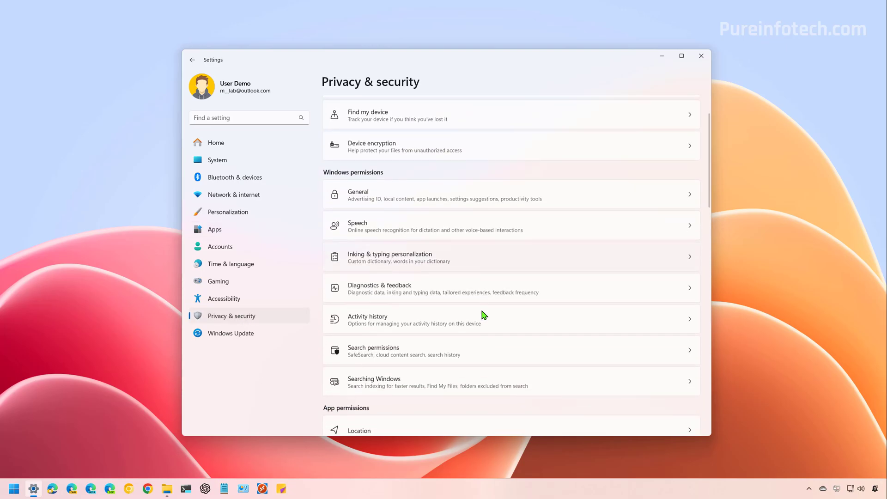
{"action": "left_click", "coordinate": [391, 379]}
{"action": "scroll", "coordinate": [442, 367], "scroll_direction": "down", "scroll_amount": 10}
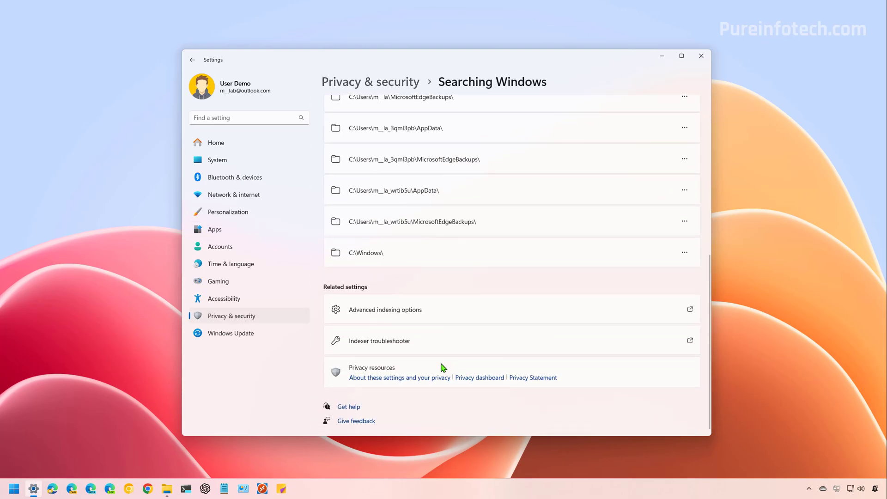
{"action": "left_click", "coordinate": [412, 313]}
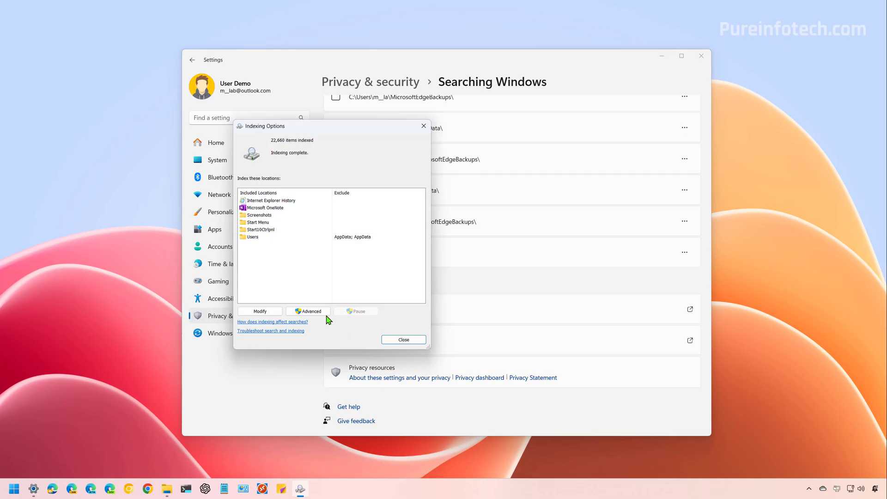
- Rebuild the search index from the Advanced settings, confirm, and close Indexing Options
{"action": "left_click", "coordinate": [322, 313]}
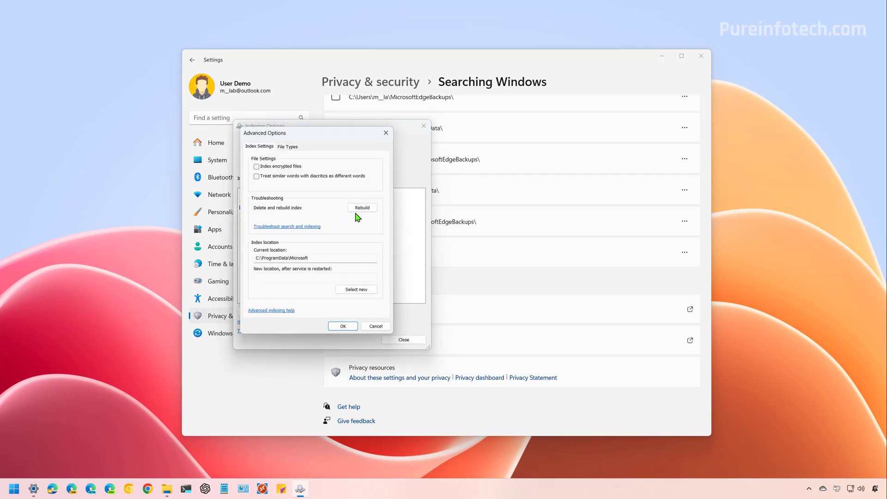
{"action": "left_click", "coordinate": [358, 210]}
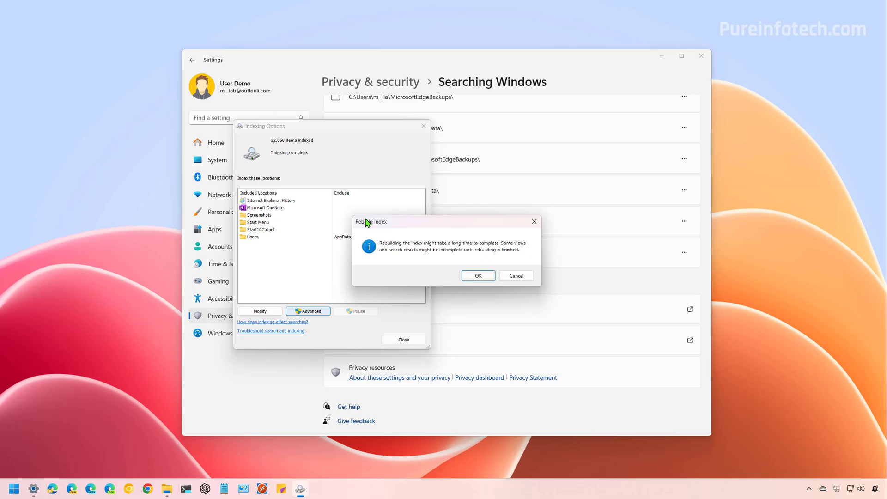
{"action": "key", "text": "Return"}
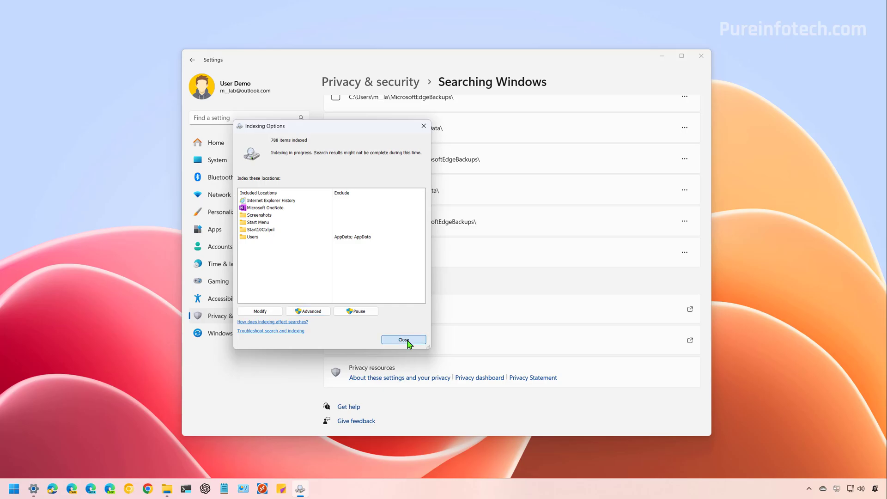
{"action": "left_click", "coordinate": [403, 339]}
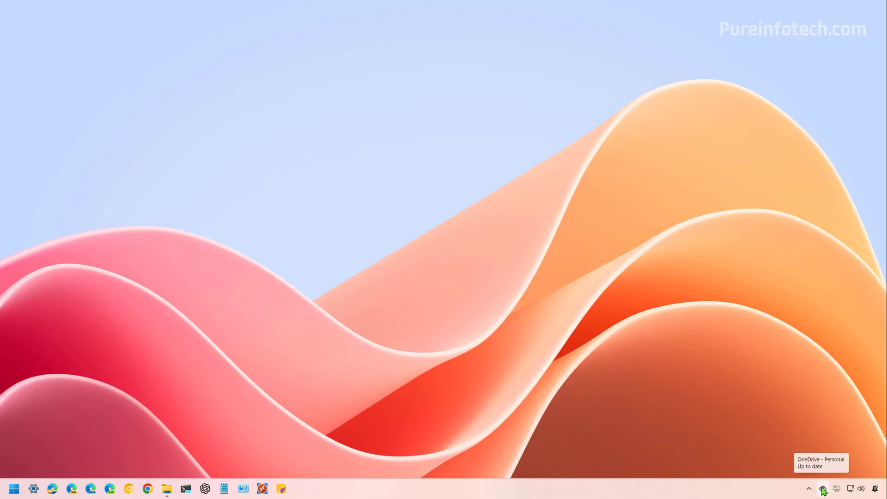
- In OneDrive's advanced settings, choose Free up disk space to make files online-only
{"action": "left_click", "coordinate": [822, 488]}
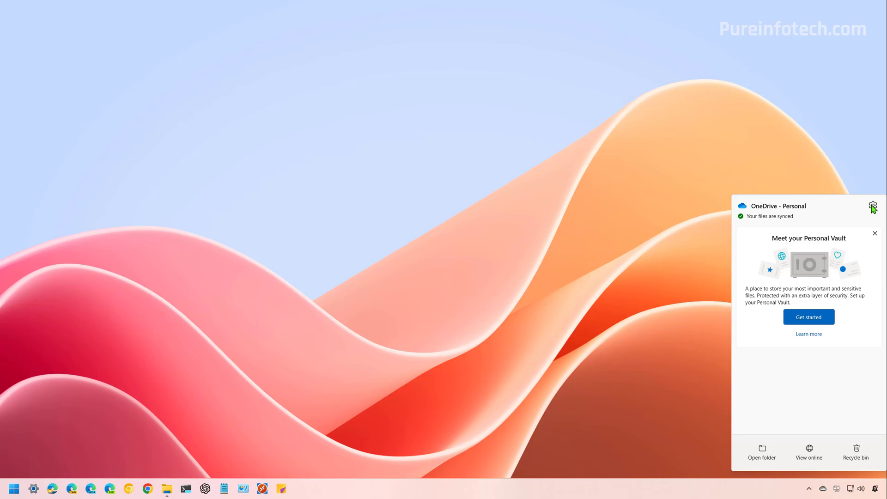
{"action": "left_click", "coordinate": [873, 206]}
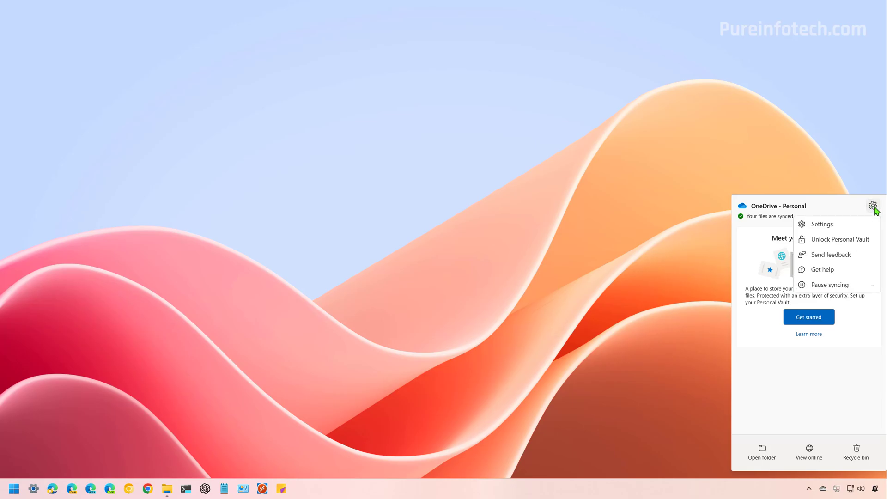
{"action": "left_click", "coordinate": [858, 227]}
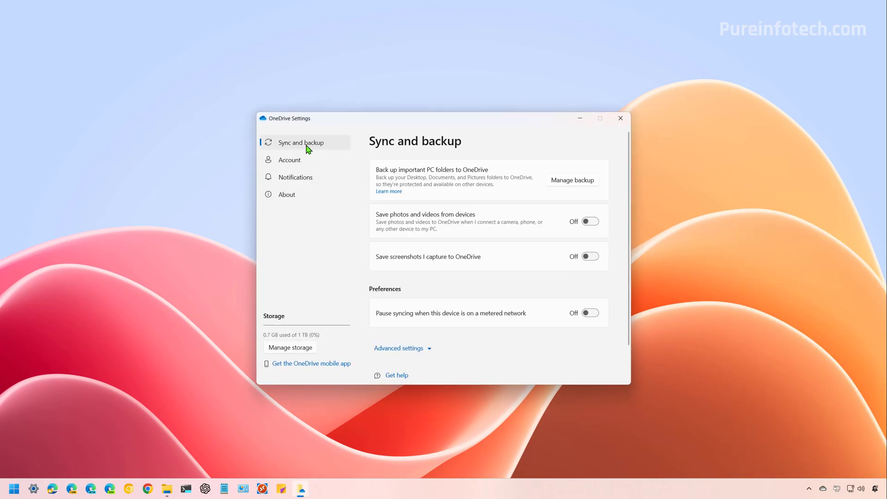
{"action": "left_click", "coordinate": [409, 348]}
{"action": "scroll", "coordinate": [475, 350], "scroll_direction": "down", "scroll_amount": 5}
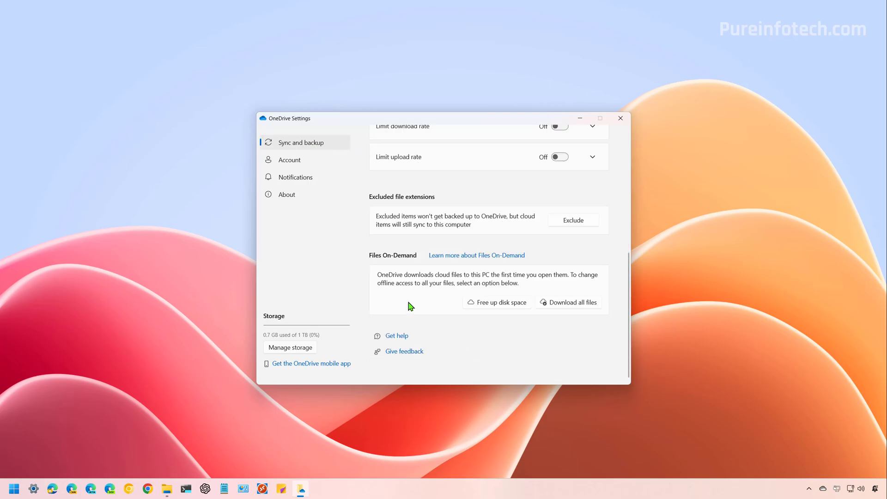
{"action": "left_click", "coordinate": [500, 305]}
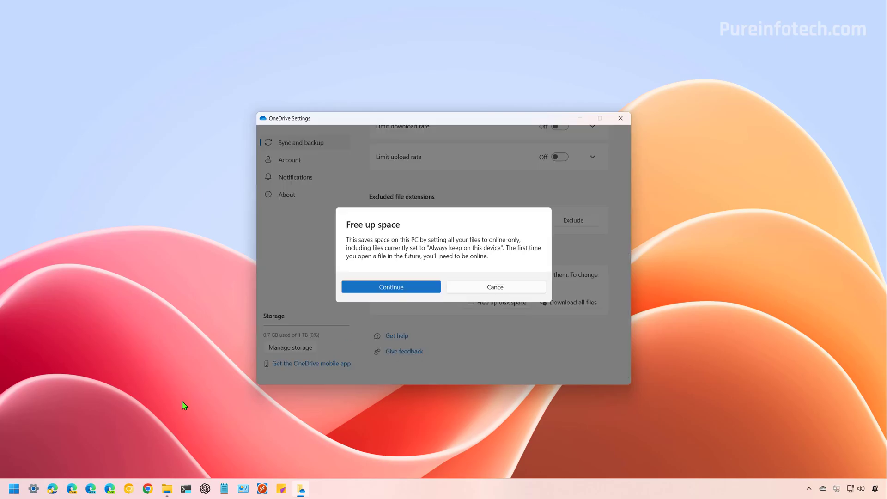
- Check the OneDrive personal files in File Explorer, then minimize it
{"action": "left_click", "coordinate": [165, 490]}
{"action": "left_click", "coordinate": [247, 263]}
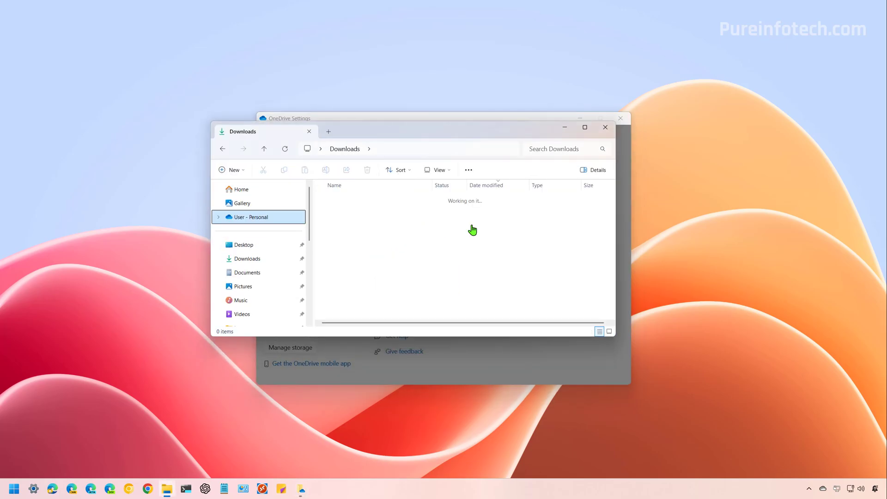
{"action": "mouse_move", "coordinate": [408, 216]}
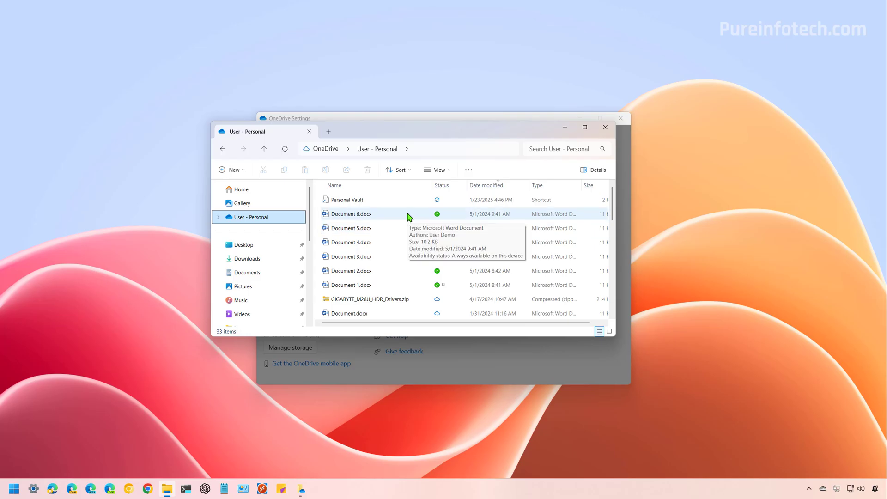
{"action": "left_click", "coordinate": [564, 127]}
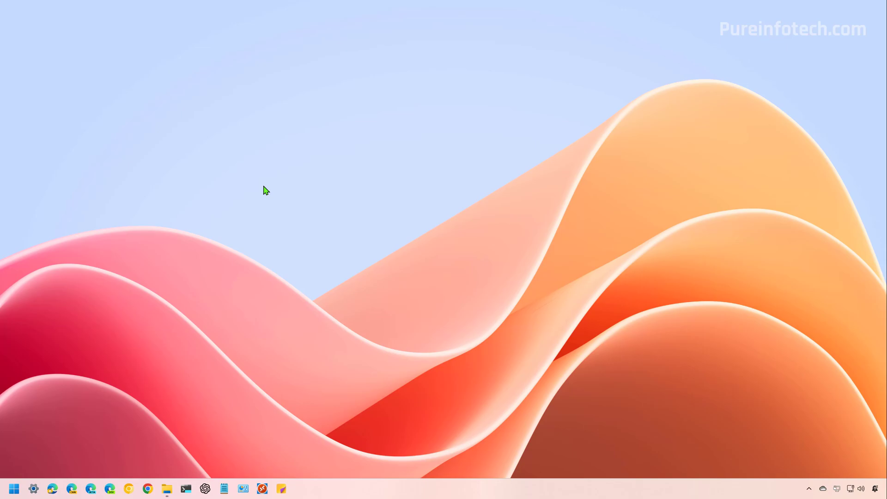
- Launch Terminal Preview as administrator and run compact /compactOS:always
{"action": "key", "text": "super"}
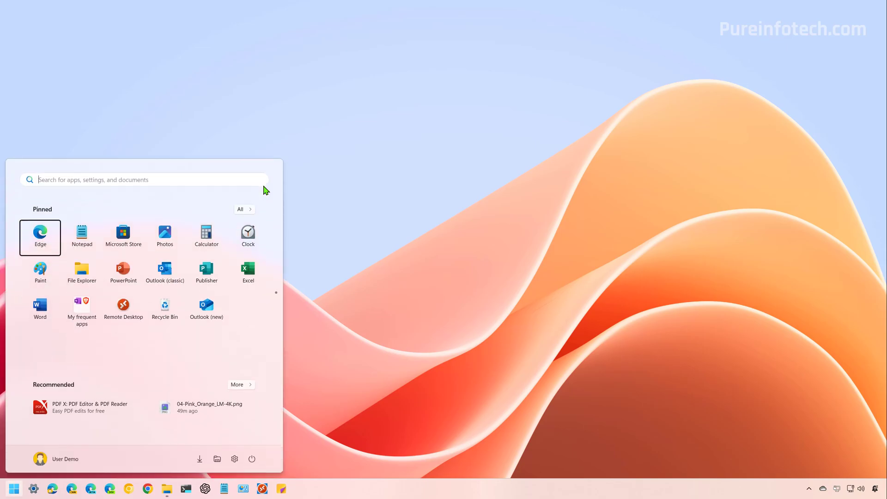
{"action": "type", "text": "ter"}
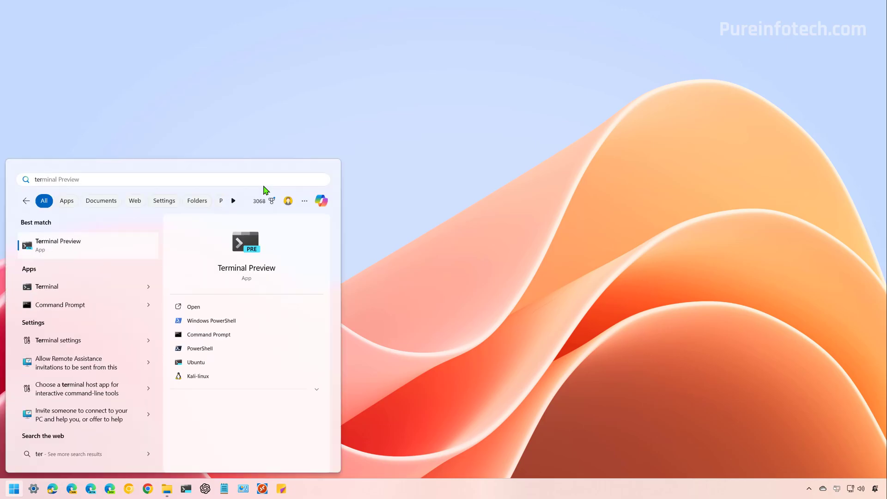
{"action": "right_click", "coordinate": [107, 246]}
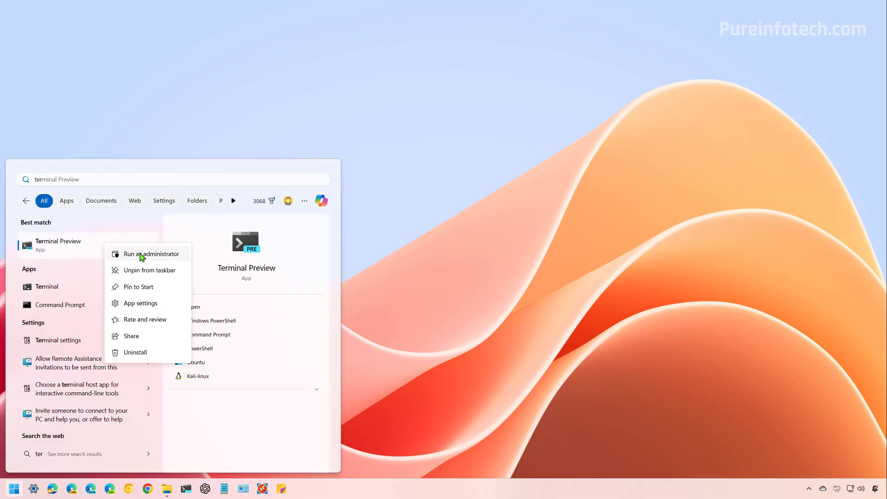
{"action": "left_click", "coordinate": [142, 257]}
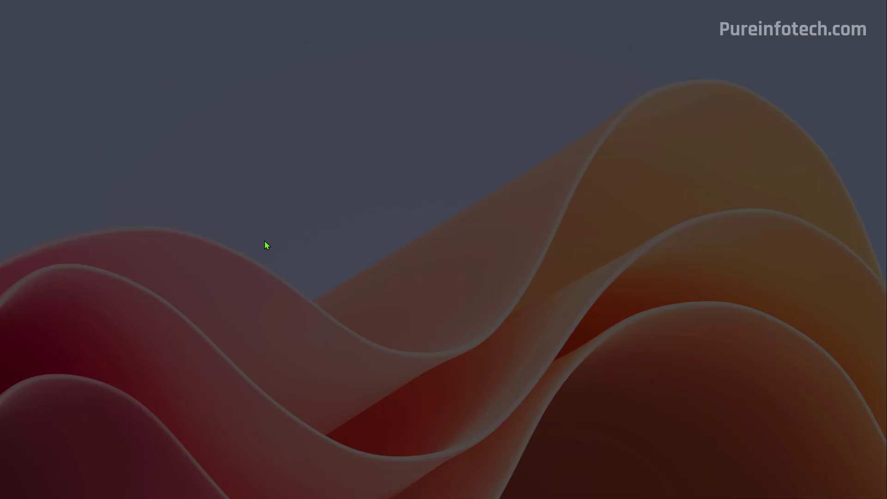
{"action": "left_click", "coordinate": [419, 321]}
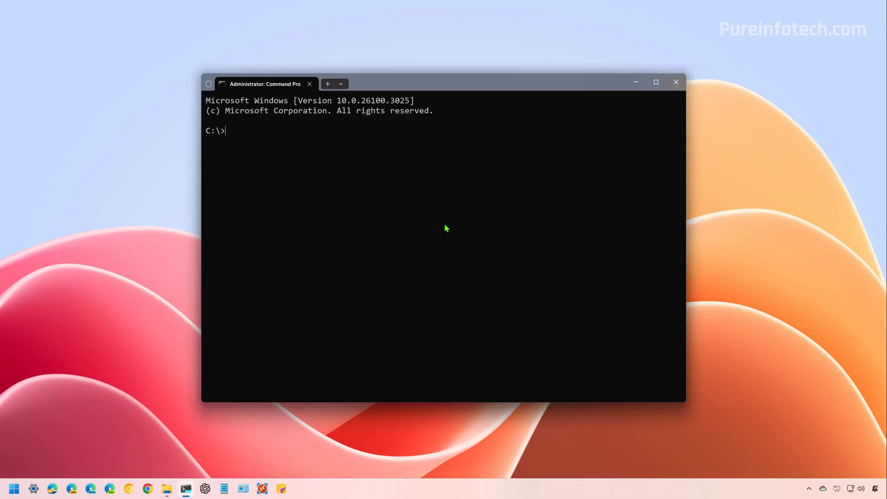
{"action": "type", "text": "compact /compactOS:always"}
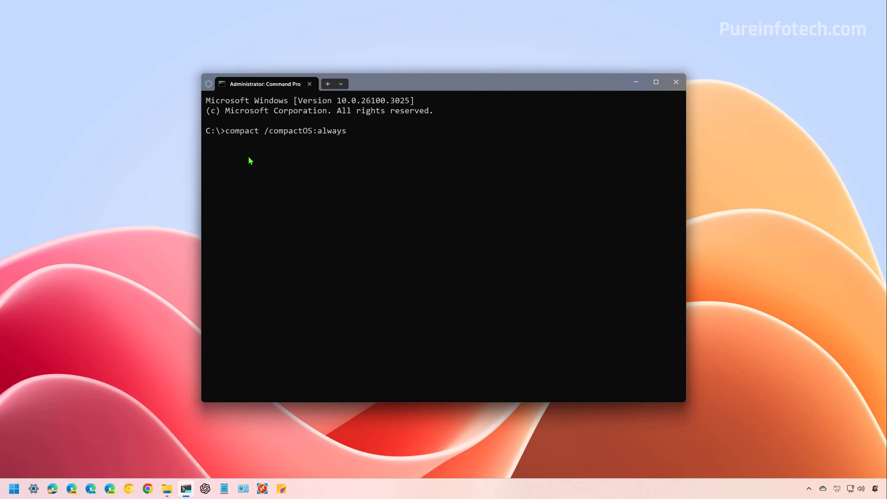
{"action": "key", "text": "Return"}
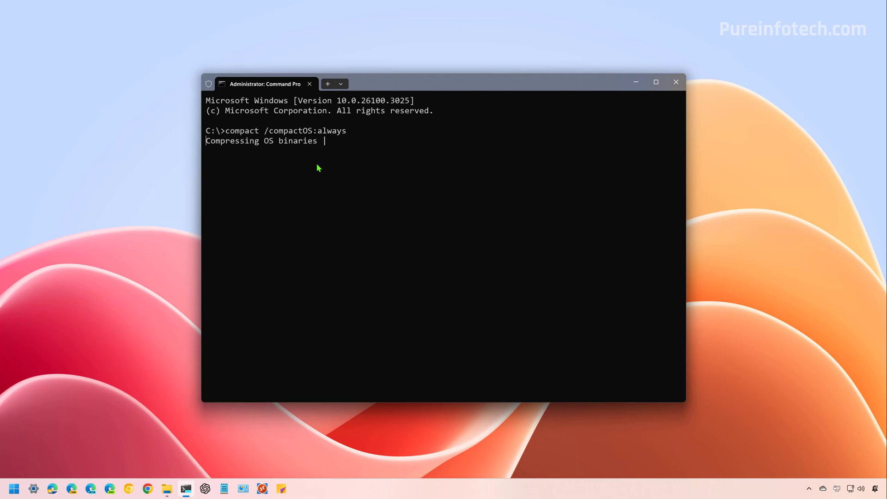
- Type compact /compactOS:never in a second tab, select 'never', then return to the compression tab
{"action": "key", "text": "ctrl+shift+t"}
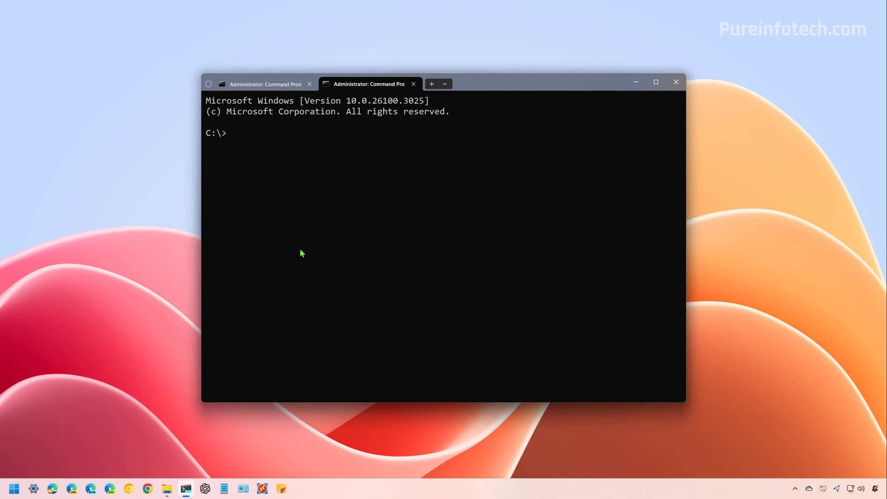
{"action": "type", "text": "compact /compactOS:never"}
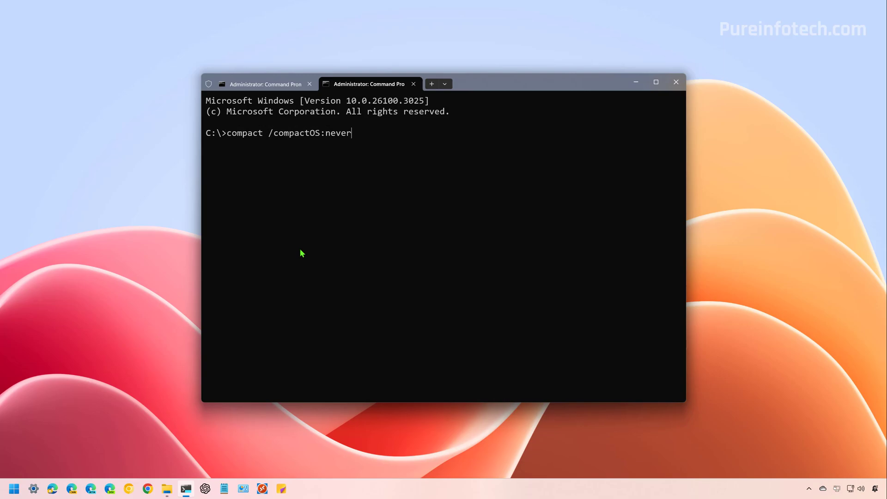
{"action": "left_click_drag", "start_coordinate": [324, 134], "coordinate": [355, 135]}
{"action": "key", "text": "ctrl+c"}
{"action": "left_click", "coordinate": [267, 84]}
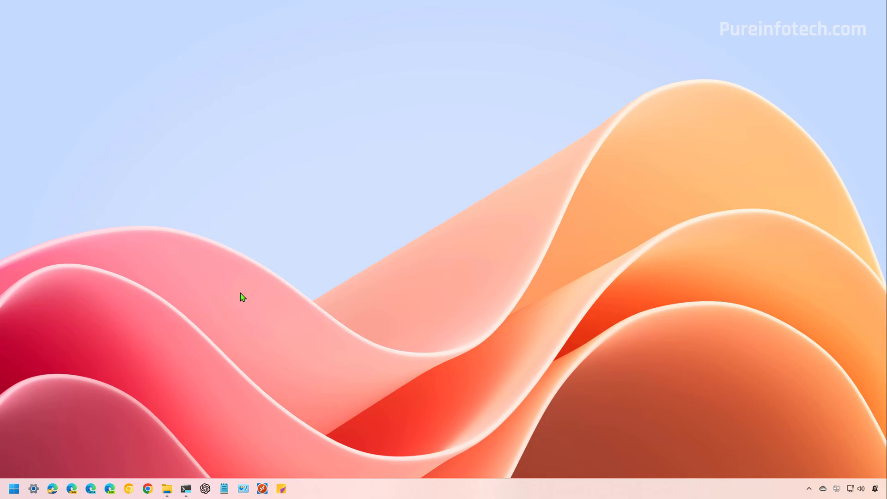
- Open New Volume (D:) from This PC in File Explorer
{"action": "left_click", "coordinate": [169, 492]}
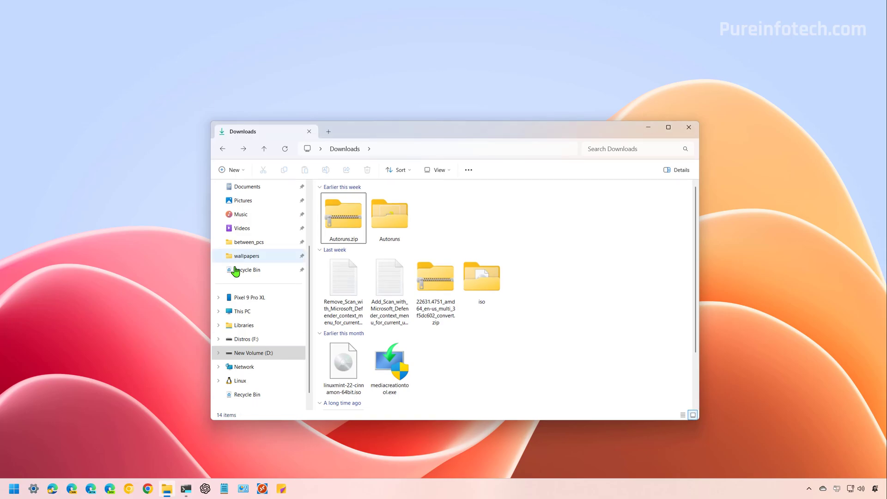
{"action": "left_click", "coordinate": [248, 318]}
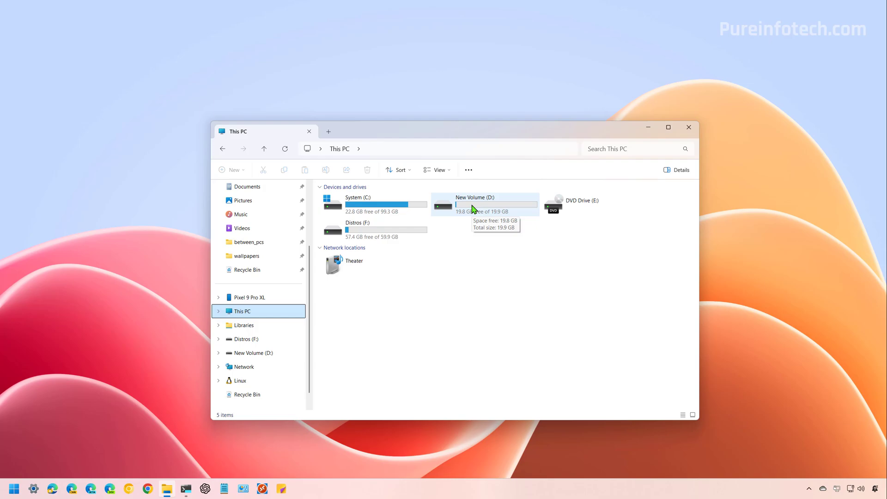
{"action": "double_click", "coordinate": [473, 209]}
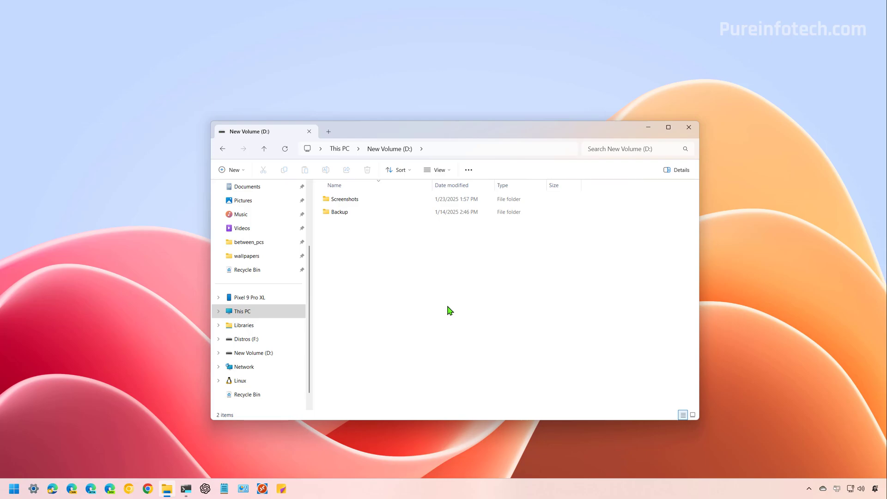
- Create a new folder named Data on New Volume (D:)
{"action": "left_click", "coordinate": [231, 170]}
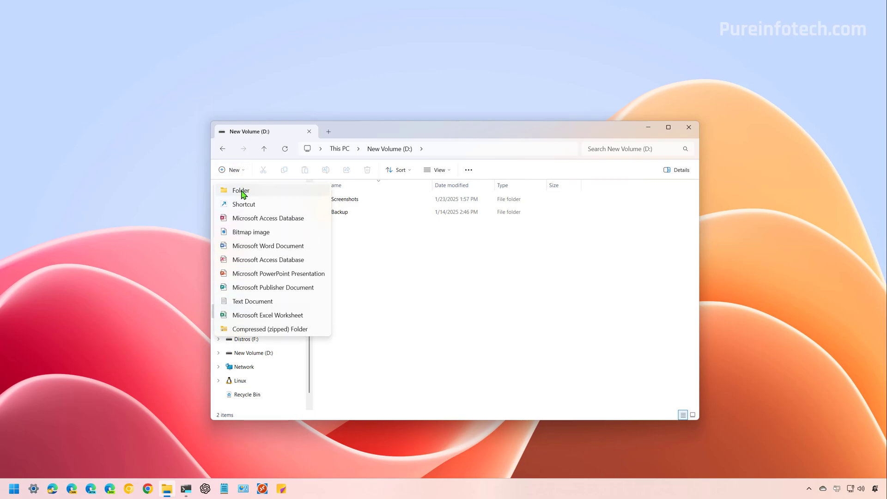
{"action": "left_click", "coordinate": [241, 190]}
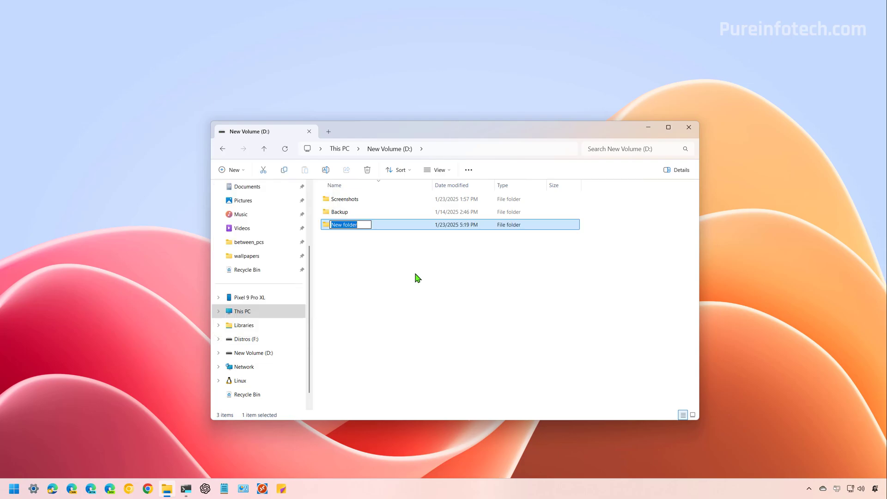
{"action": "type", "text": "Data"}
{"action": "key", "text": "Return"}
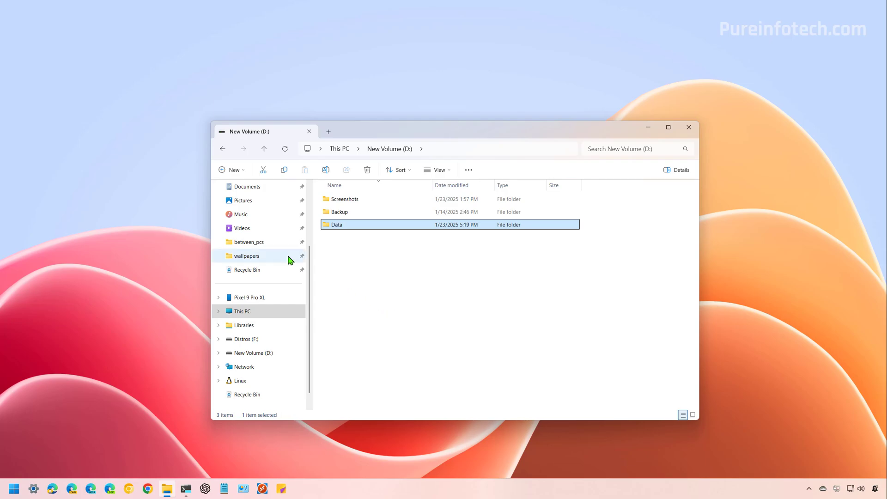
- Copy the Linux Mint ISO and mediacreationtool.exe from Downloads, then open a This PC tab
{"action": "scroll", "coordinate": [256, 263], "scroll_direction": "up", "scroll_amount": 2}
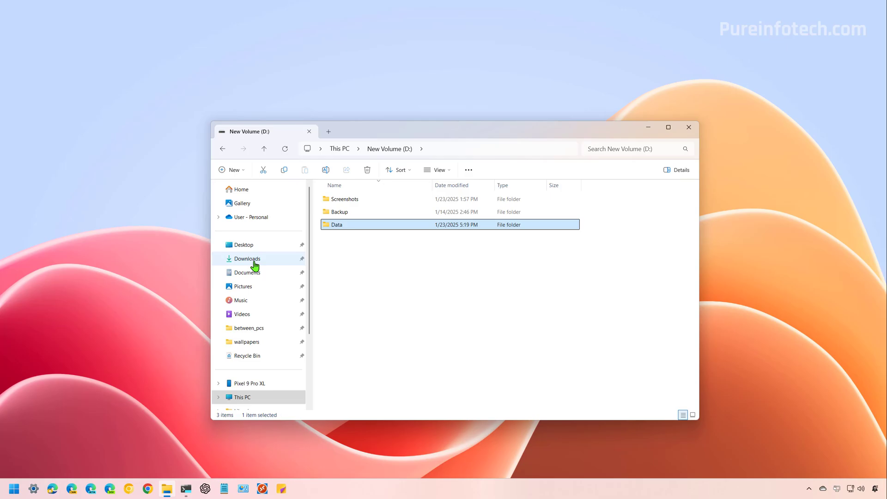
{"action": "left_click", "coordinate": [254, 262]}
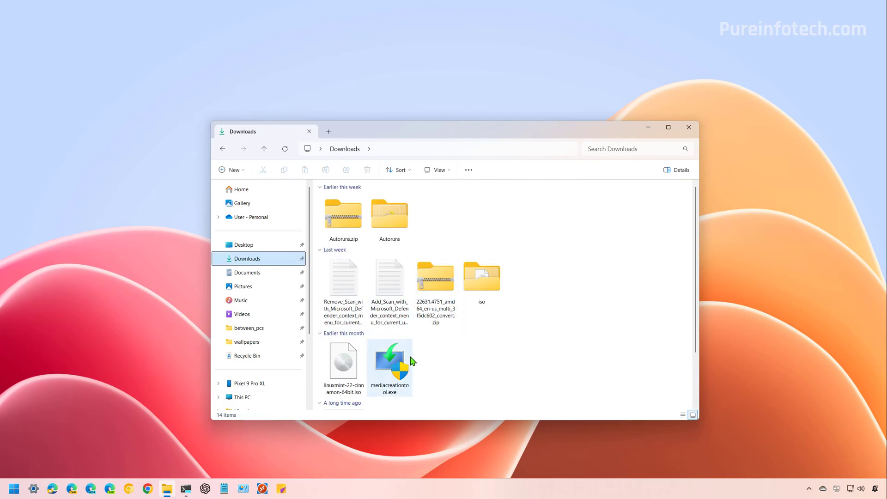
{"action": "left_click_drag", "start_coordinate": [472, 359], "coordinate": [341, 365]}
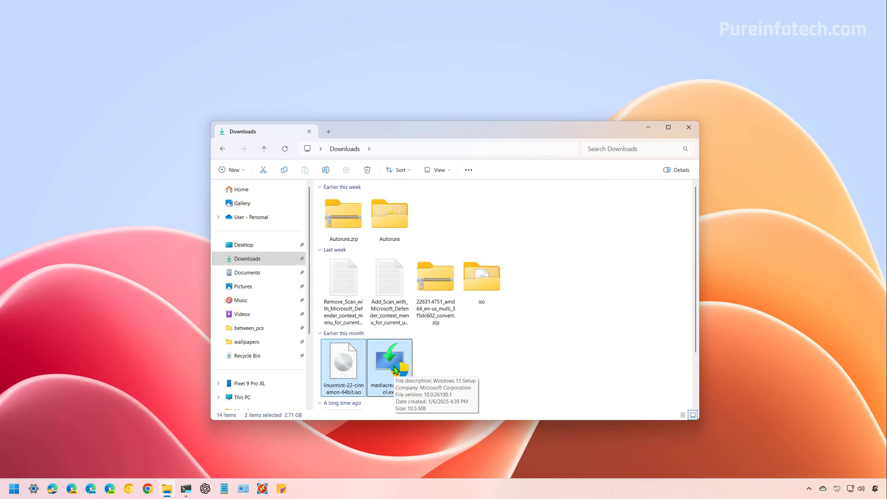
{"action": "right_click", "coordinate": [347, 371]}
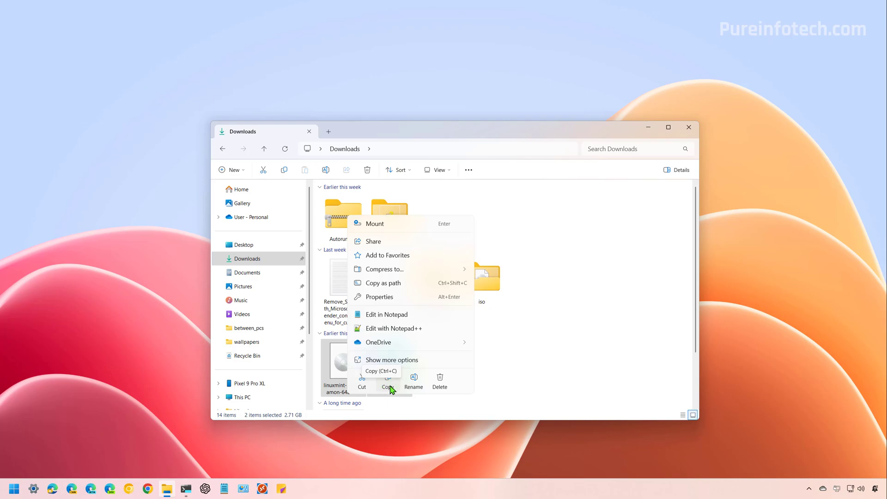
{"action": "left_click", "coordinate": [389, 390]}
{"action": "left_click", "coordinate": [329, 132]}
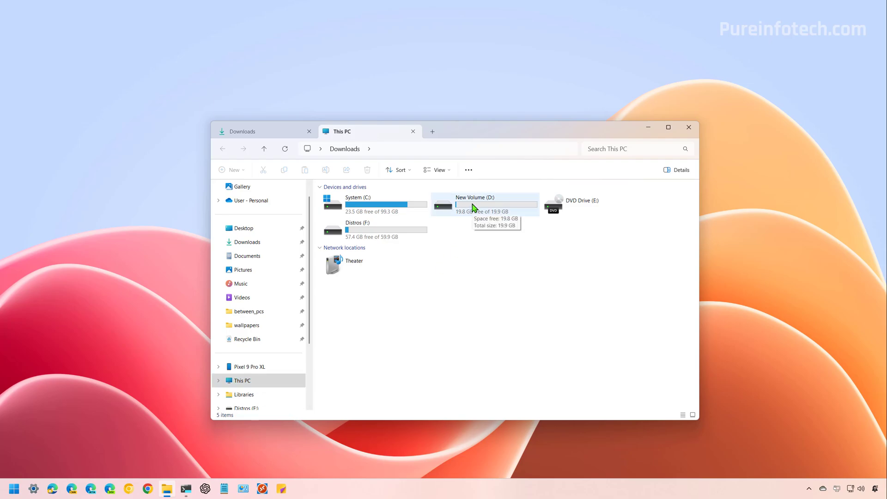
- Paste the two copied files into D:\Data
{"action": "double_click", "coordinate": [472, 207]}
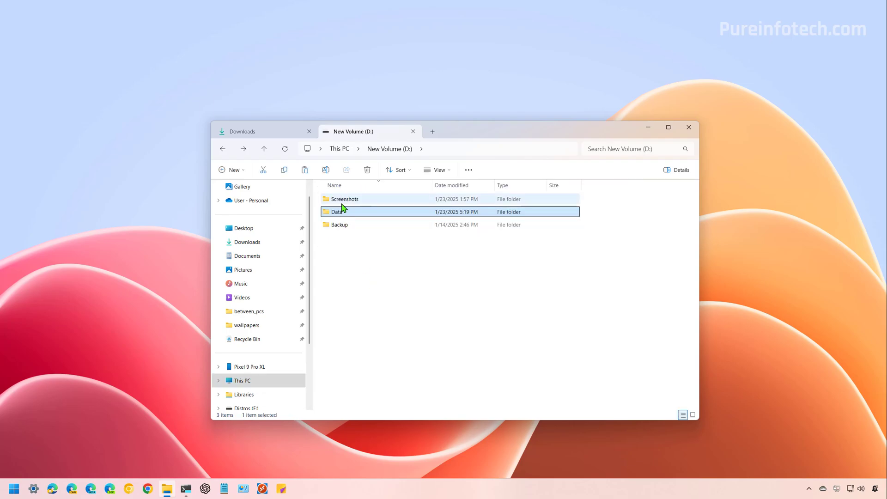
{"action": "double_click", "coordinate": [339, 206]}
{"action": "right_click", "coordinate": [362, 227]}
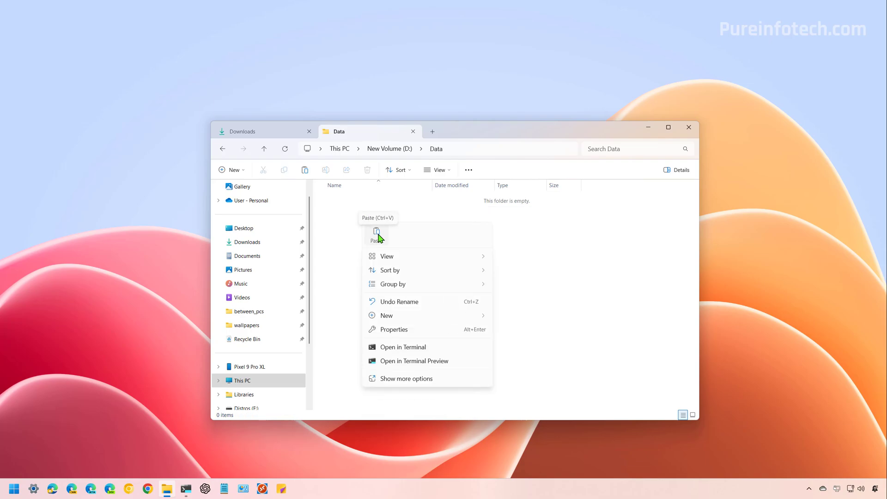
{"action": "left_click", "coordinate": [377, 234]}
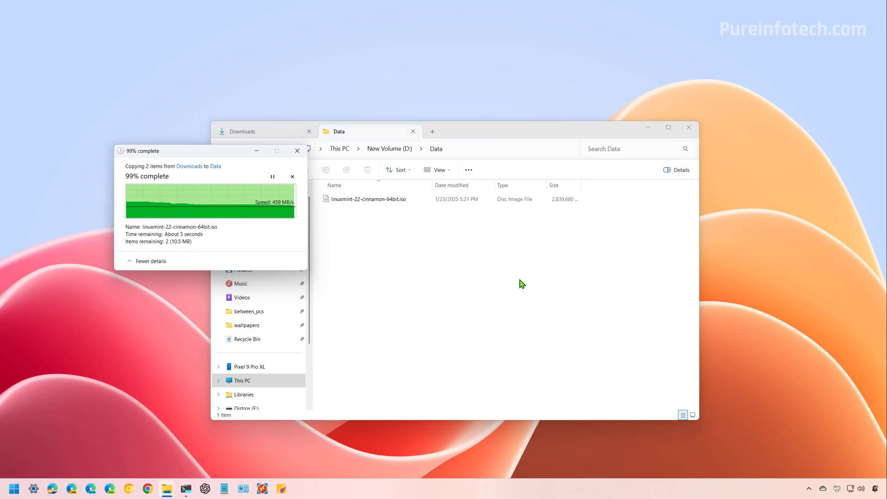
- Delete the Linux Mint ISO and mediacreationtool.exe from Downloads
{"action": "left_click", "coordinate": [272, 135]}
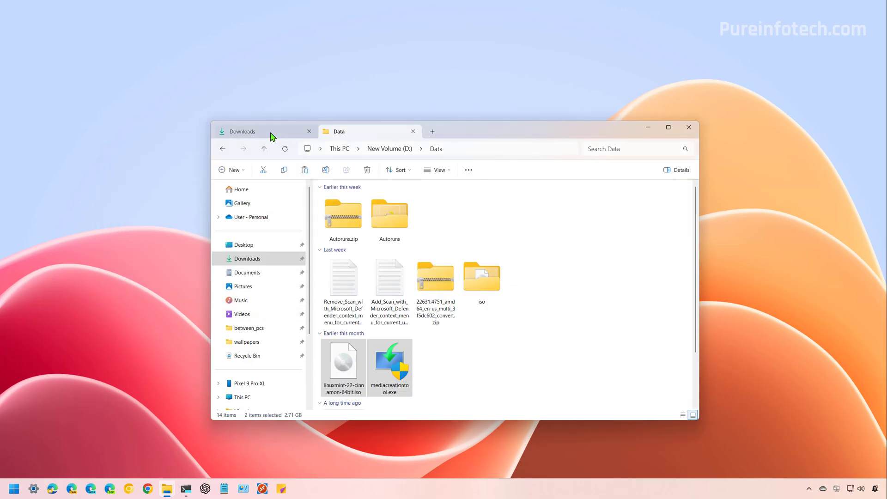
{"action": "right_click", "coordinate": [377, 368]}
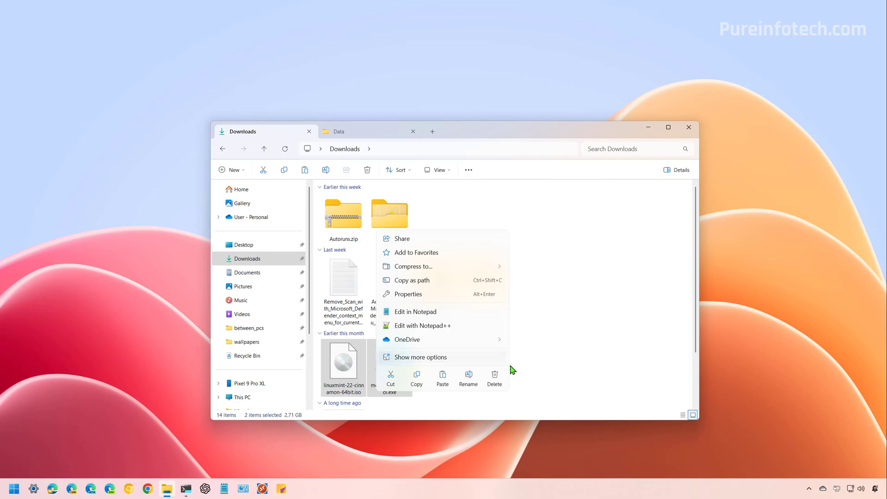
{"action": "left_click", "coordinate": [494, 381]}
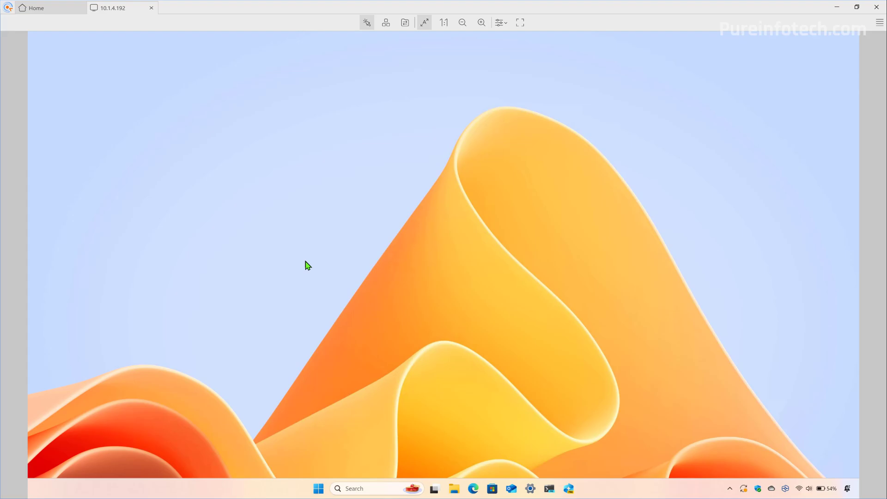
- Go to Privacy & security > Recall & snapshots in Windows Settings
{"action": "key", "text": "super"}
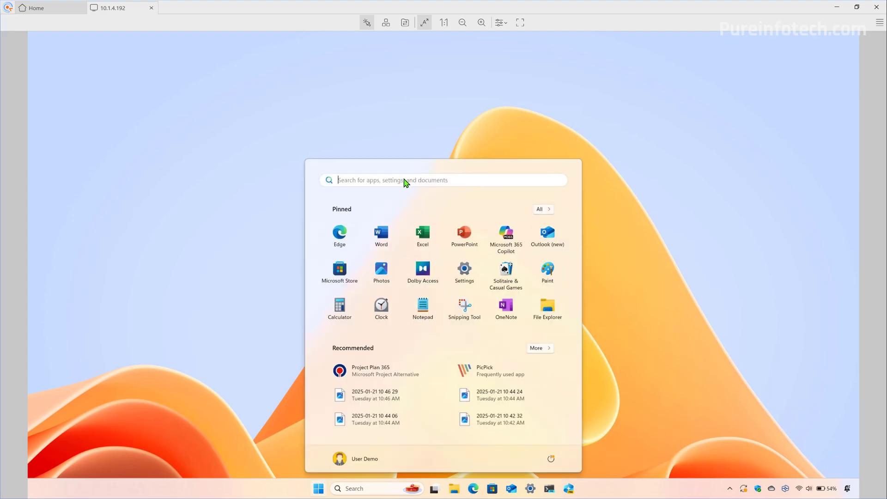
{"action": "type", "text": "settings"}
{"action": "left_click", "coordinate": [352, 251]}
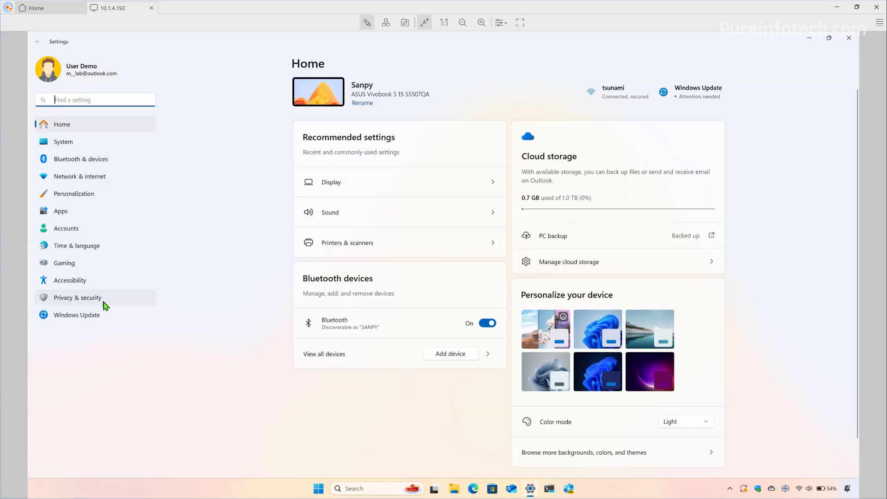
{"action": "left_click", "coordinate": [93, 299]}
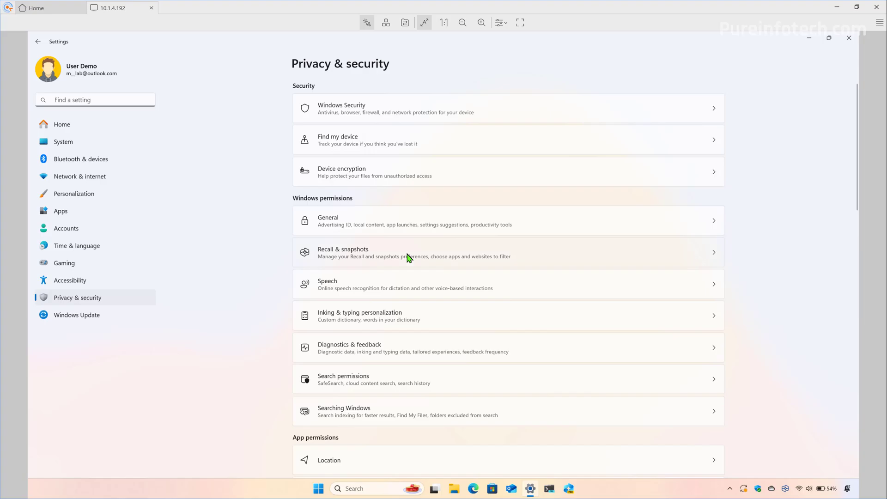
{"action": "left_click", "coordinate": [409, 258]}
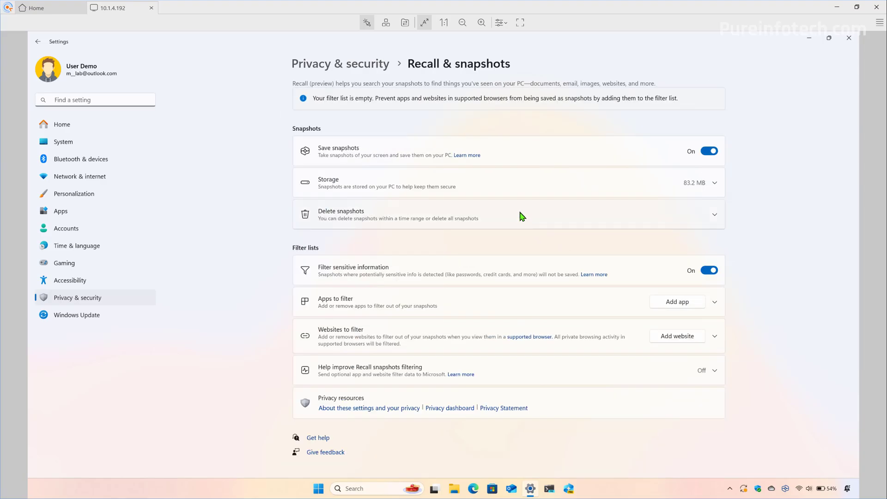
- Delete all saved Recall snapshots from the Delete snapshots section
{"action": "left_click", "coordinate": [520, 215]}
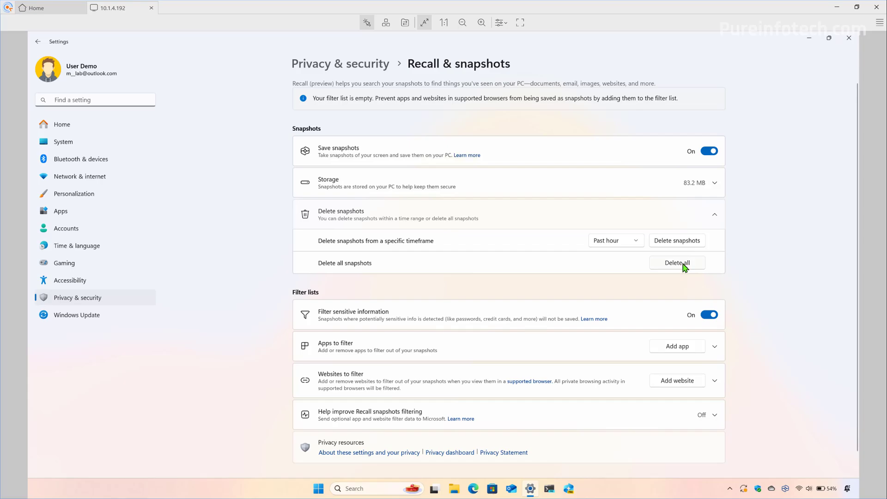
{"action": "left_click", "coordinate": [684, 266]}
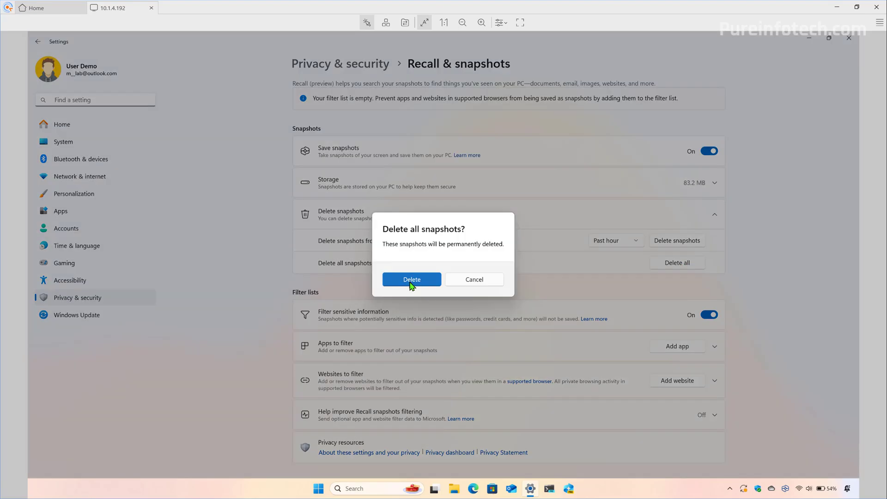
{"action": "left_click", "coordinate": [496, 280]}
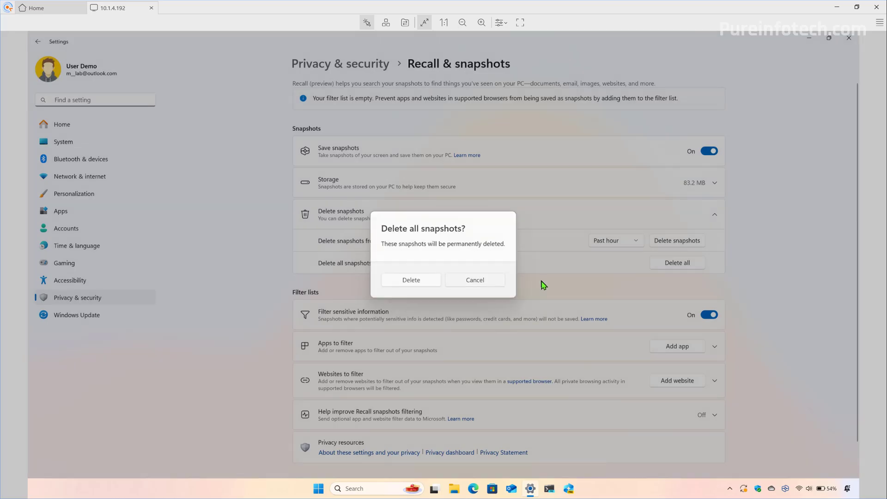
- Turn Save snapshots off and back on, verify with the PIN, and delete all snapshots again
{"action": "left_click", "coordinate": [709, 152]}
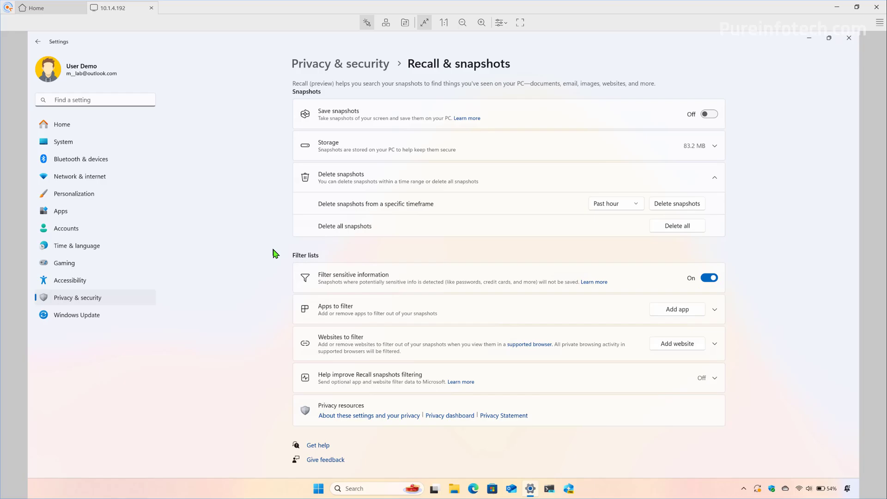
{"action": "left_click", "coordinate": [709, 114]}
{"action": "left_click", "coordinate": [378, 301]}
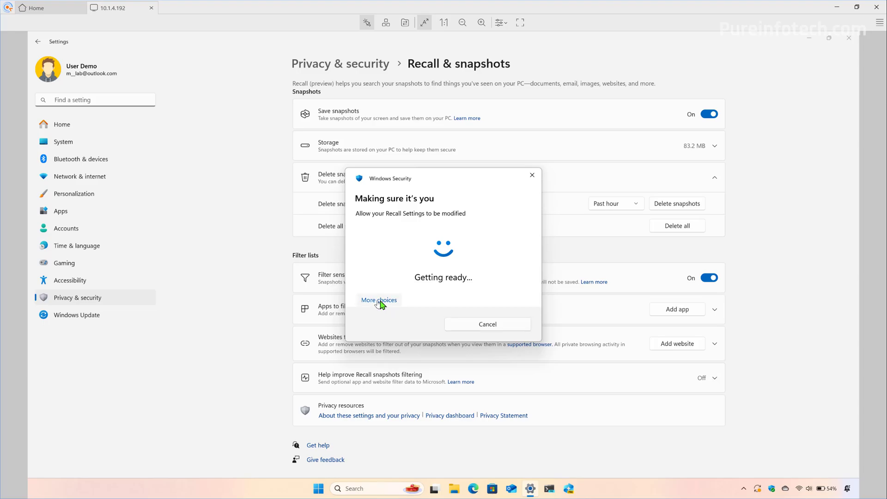
{"action": "left_click", "coordinate": [394, 352]}
{"action": "type", "text": "1234"}
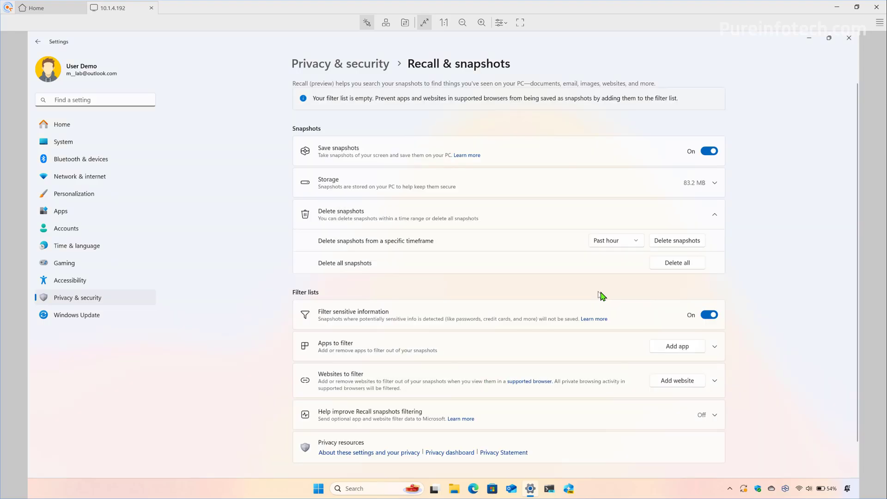
{"action": "left_click", "coordinate": [675, 265]}
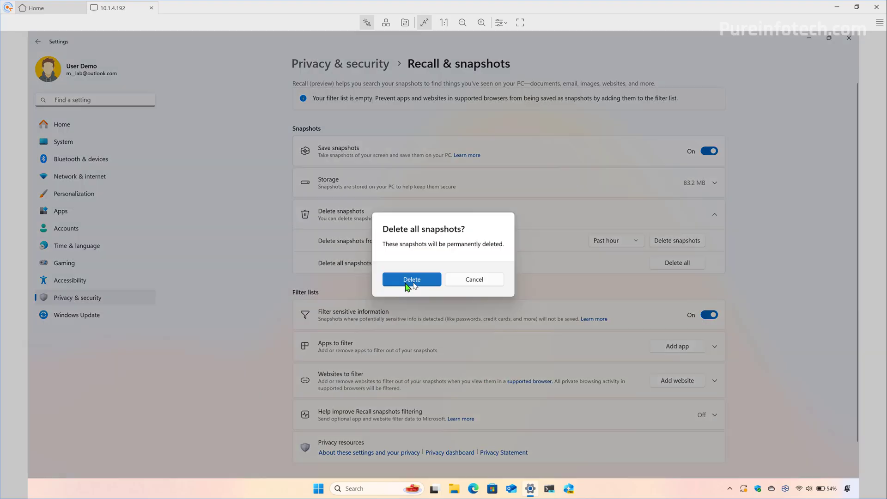
{"action": "left_click", "coordinate": [412, 279]}
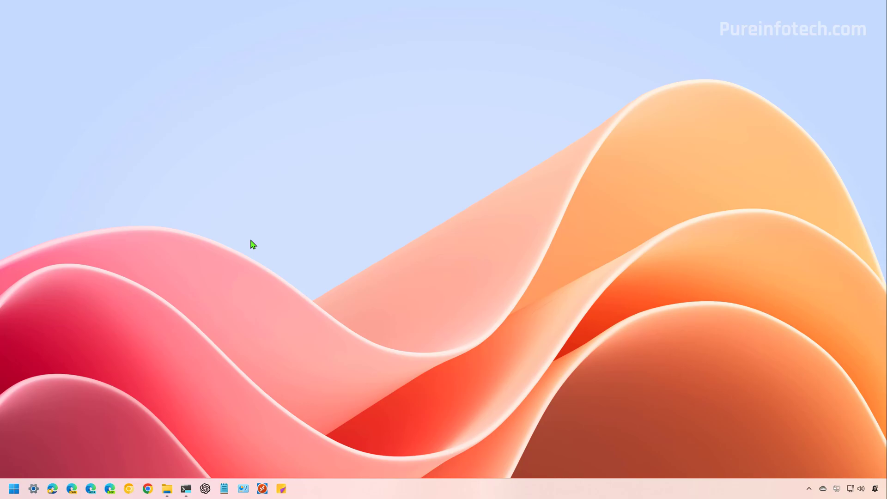
- Launch Disk Cleanup for the System (C:) drive
{"action": "key", "text": "super"}
{"action": "type", "text": "disk"}
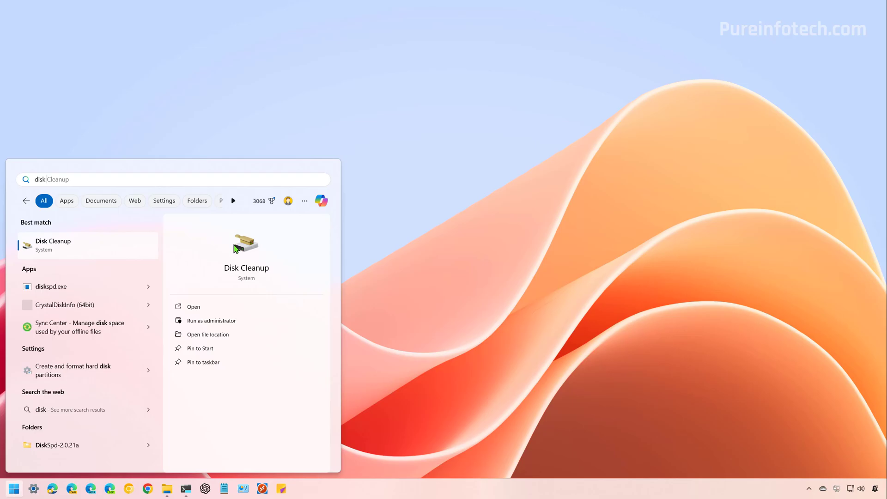
{"action": "left_click", "coordinate": [79, 248]}
{"action": "left_click", "coordinate": [422, 243]}
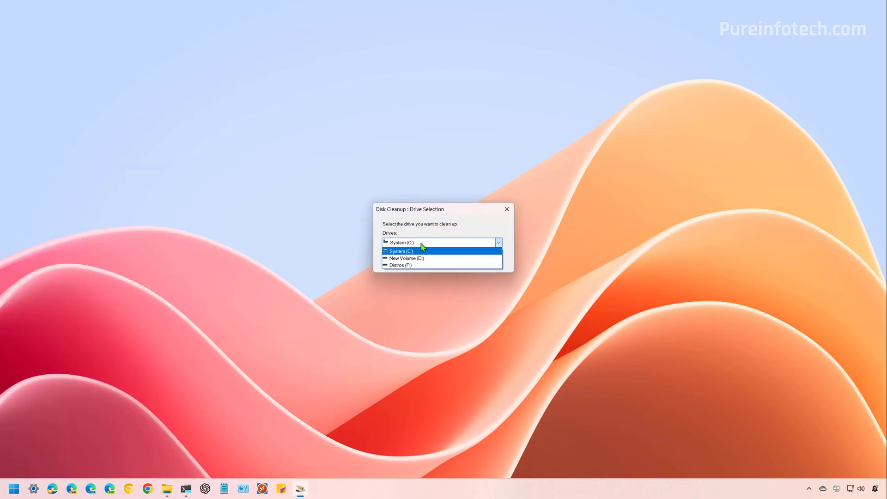
{"action": "left_click", "coordinate": [421, 244]}
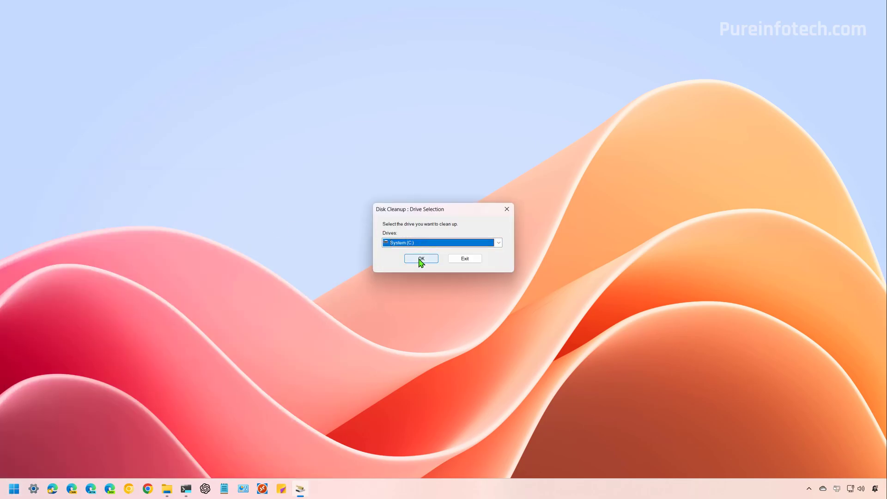
{"action": "left_click", "coordinate": [421, 260]}
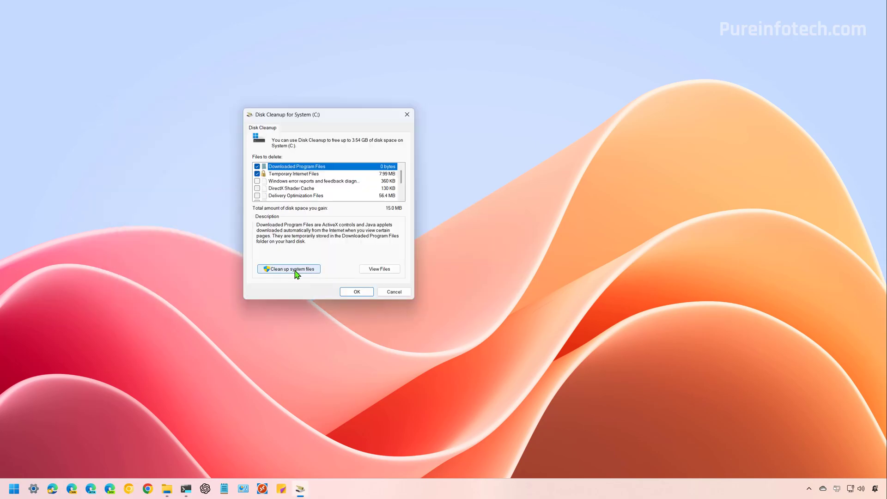
- Include system files, check Microsoft Defender Antivirus and Windows upgrade log files, and delete them
{"action": "left_click", "coordinate": [296, 269]}
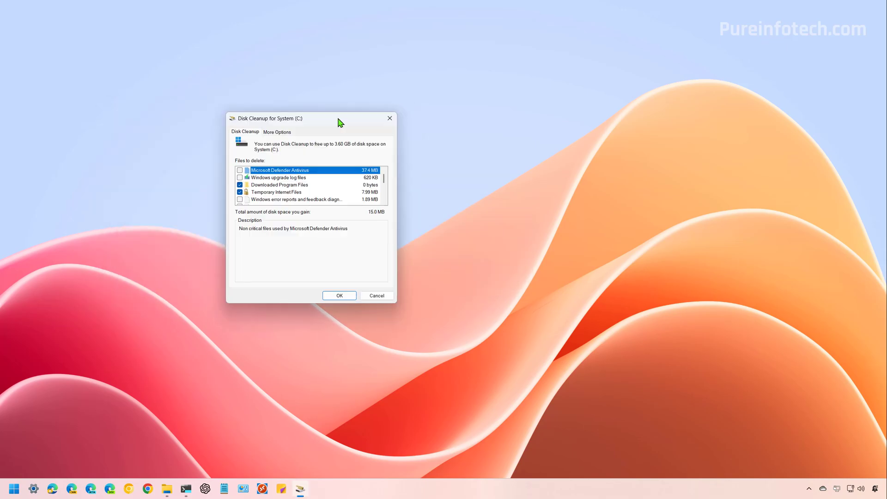
{"action": "left_click", "coordinate": [241, 170]}
{"action": "left_click", "coordinate": [240, 177]}
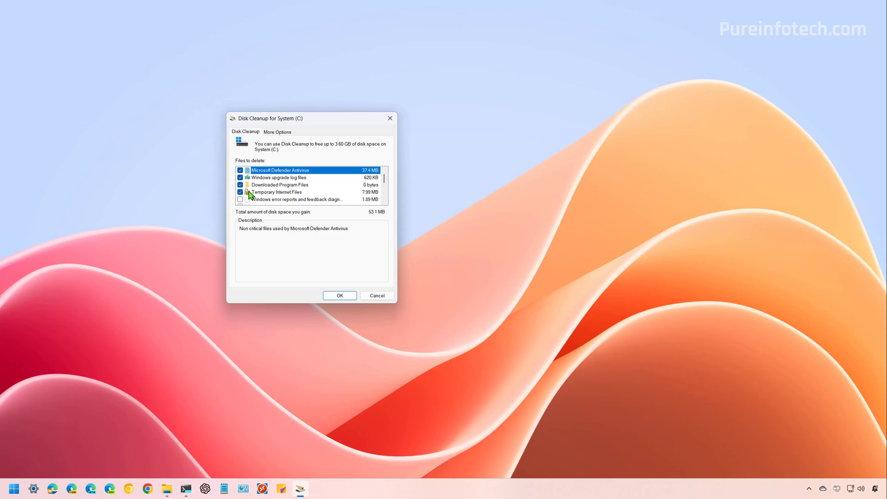
{"action": "scroll", "coordinate": [307, 198], "scroll_direction": "down", "scroll_amount": 3}
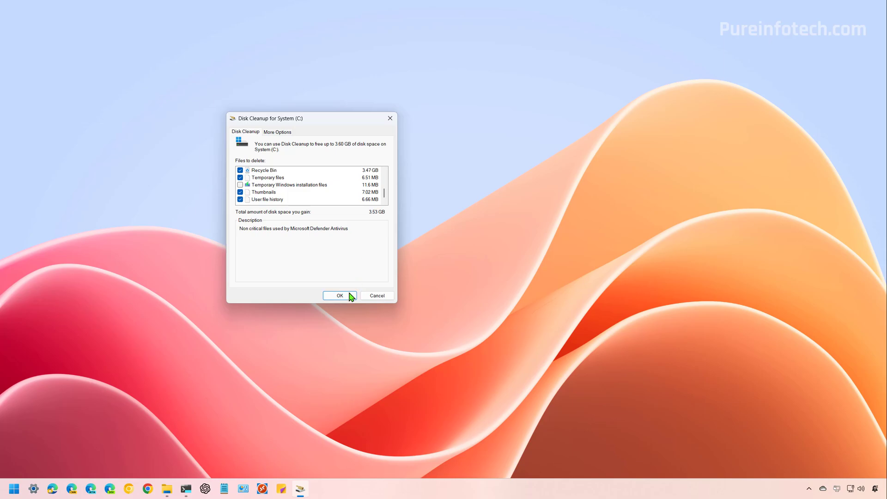
{"action": "left_click", "coordinate": [340, 296]}
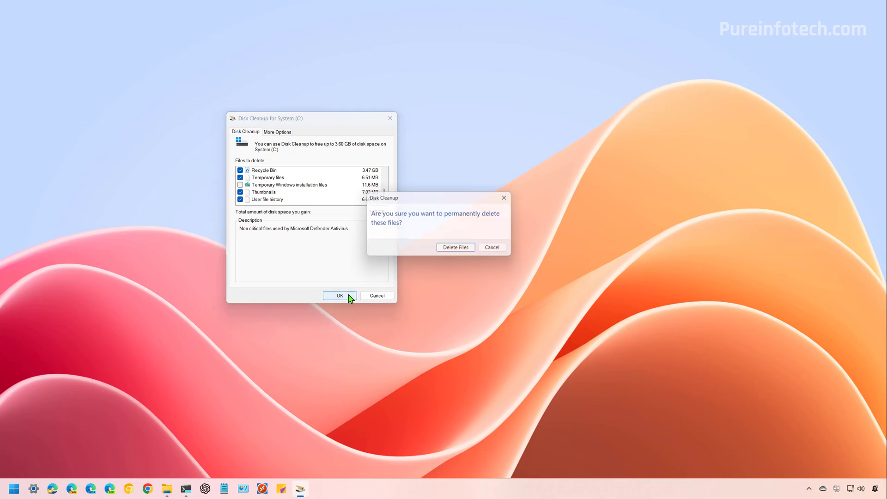
{"action": "left_click", "coordinate": [461, 250]}
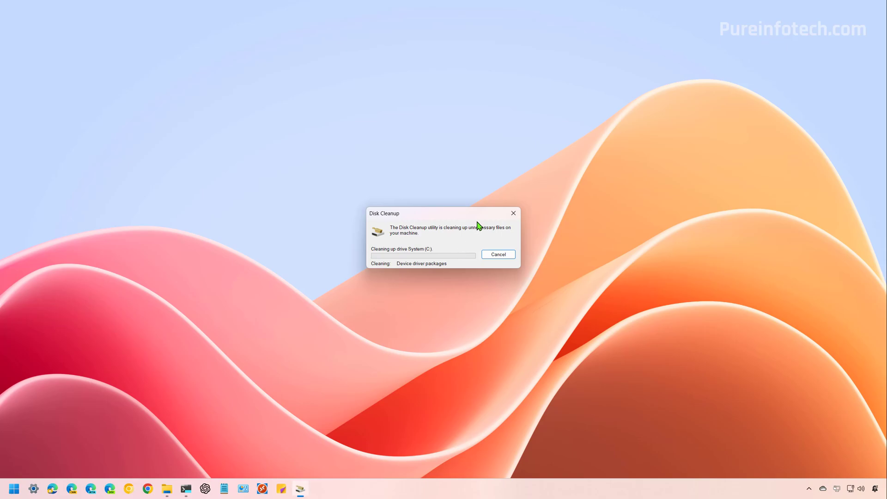